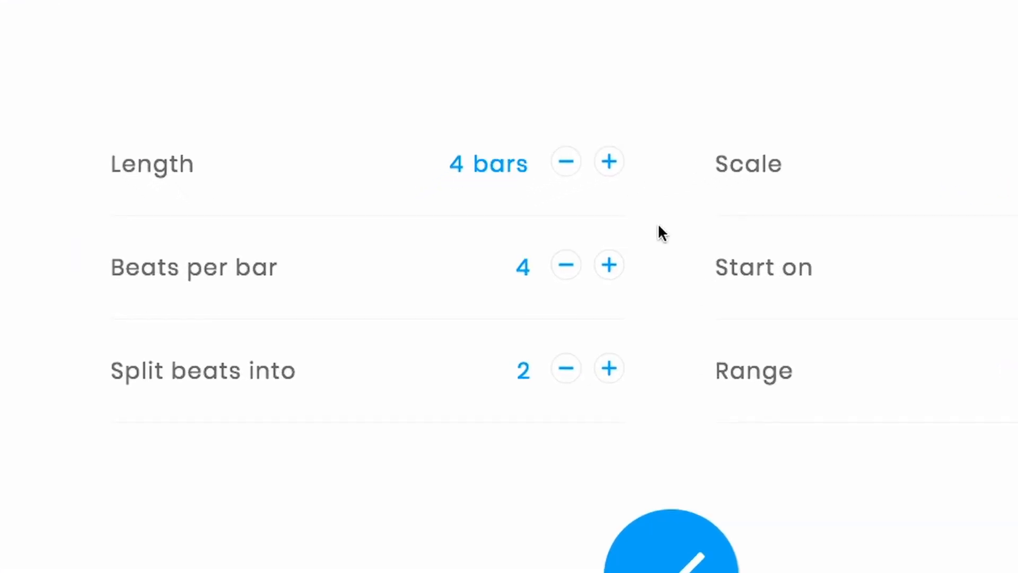
- Configure the song grid to a length of 2 bars and a range of 1 octave, and apply the settings
{"action": "left_click", "coordinate": [611, 144]}
{"action": "left_click", "coordinate": [611, 144]}
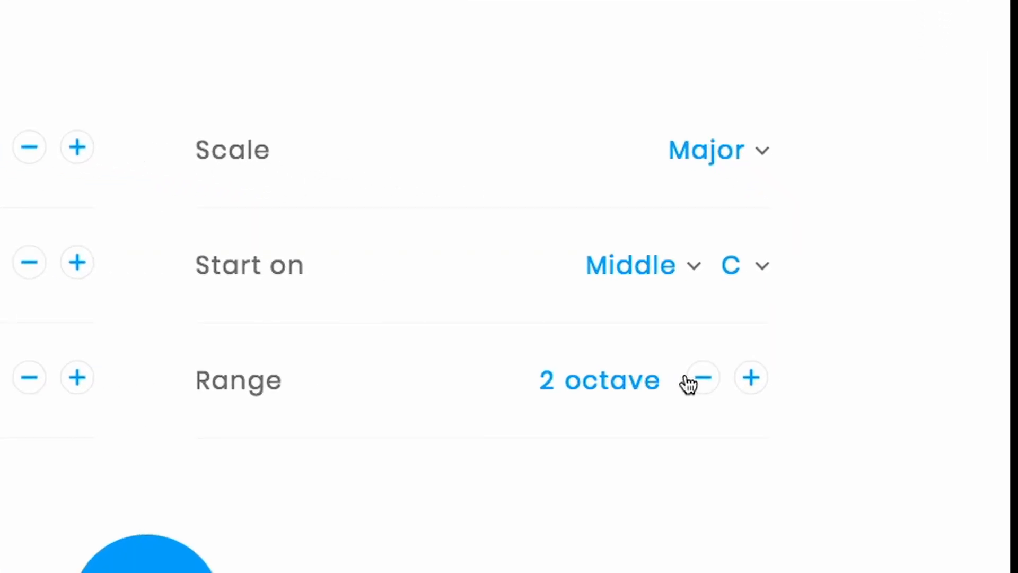
{"action": "left_click", "coordinate": [691, 381]}
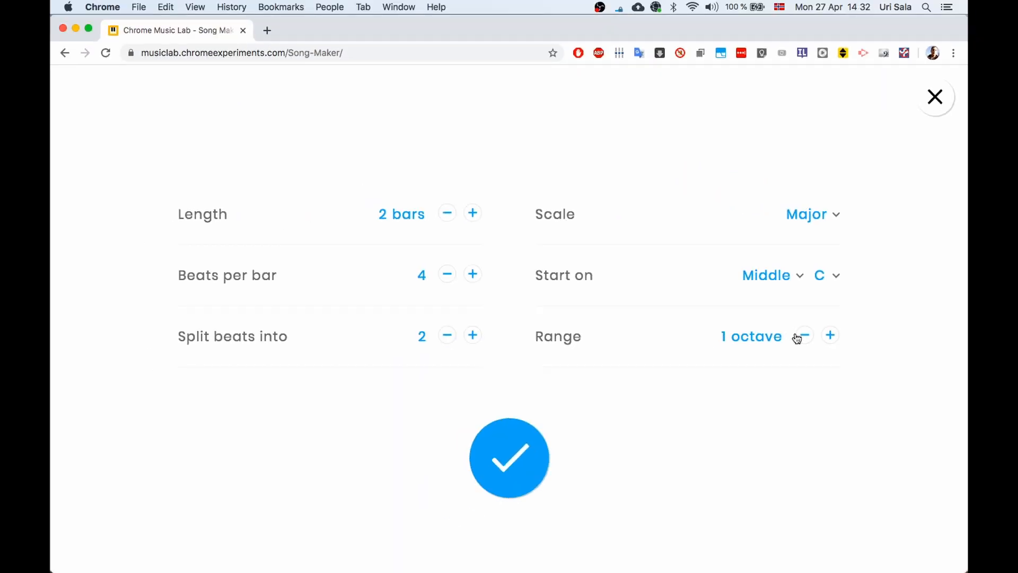
{"action": "left_click", "coordinate": [511, 460]}
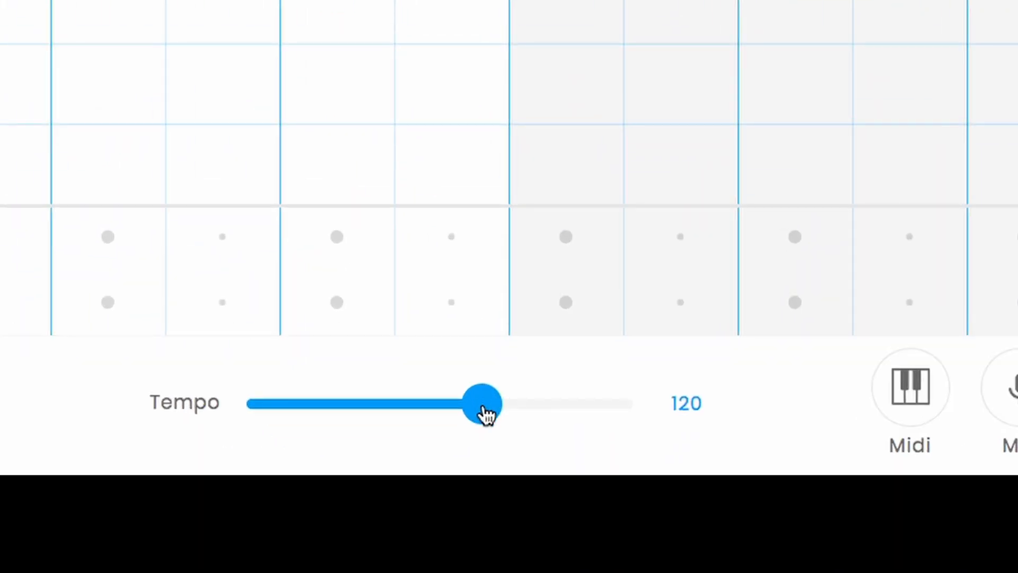
- Set the tempo to 180 and choose Piano as the melody instrument and Kit as the percussion
{"action": "left_click_drag", "start_coordinate": [483, 413], "coordinate": [563, 406]}
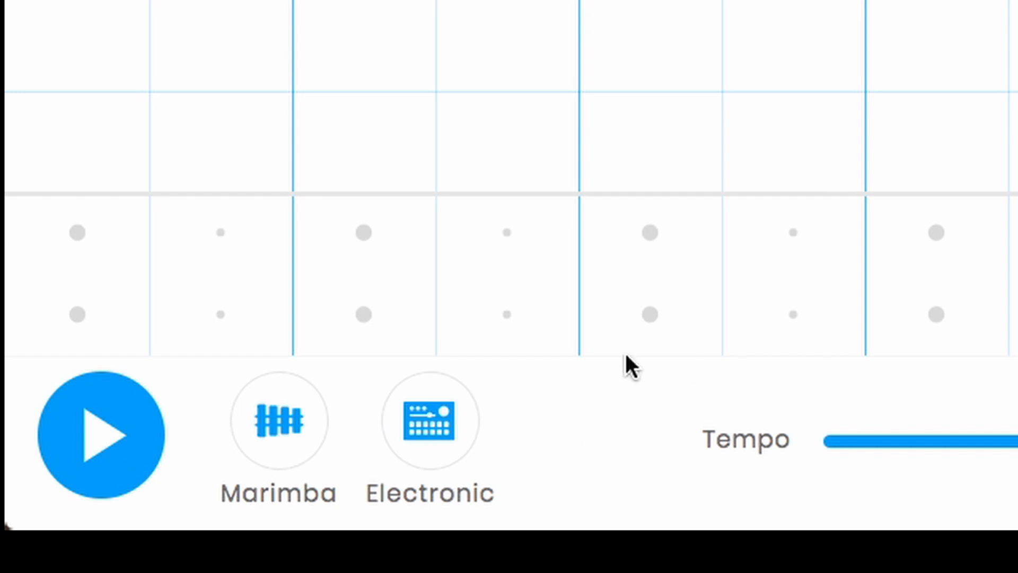
{"action": "left_click", "coordinate": [296, 441]}
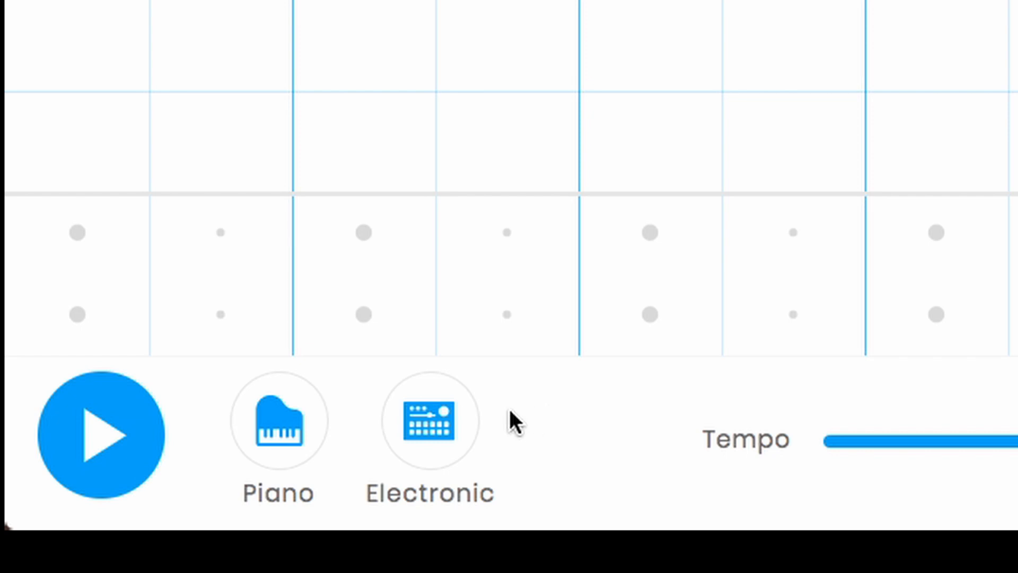
{"action": "left_click", "coordinate": [468, 418]}
{"action": "left_click", "coordinate": [469, 422]}
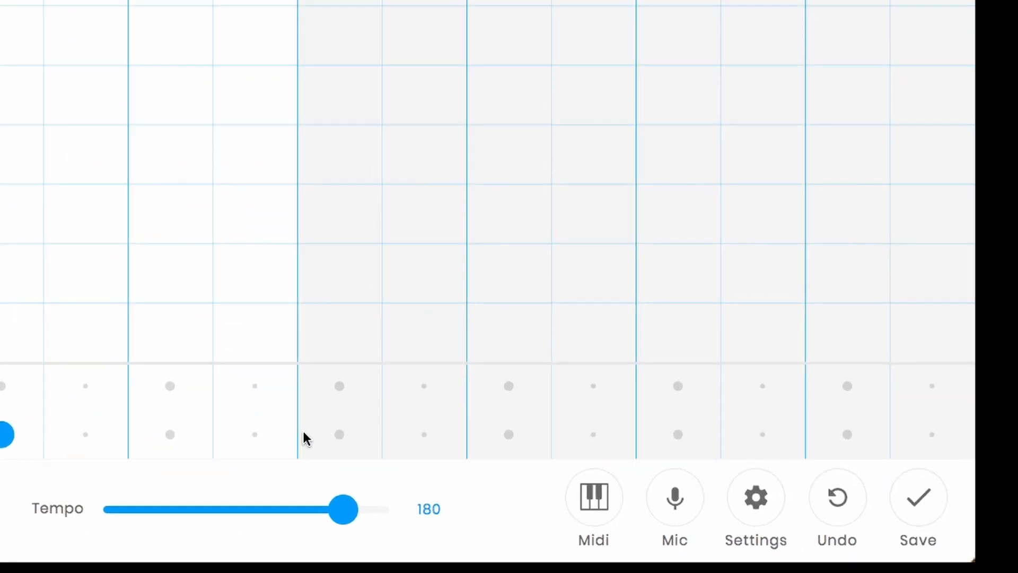
- Place circle hits on beats 1 and 3 and triangle hits halfway through beat 2 and on beat 4 of both bars, and play the pattern
{"action": "left_click", "coordinate": [537, 487]}
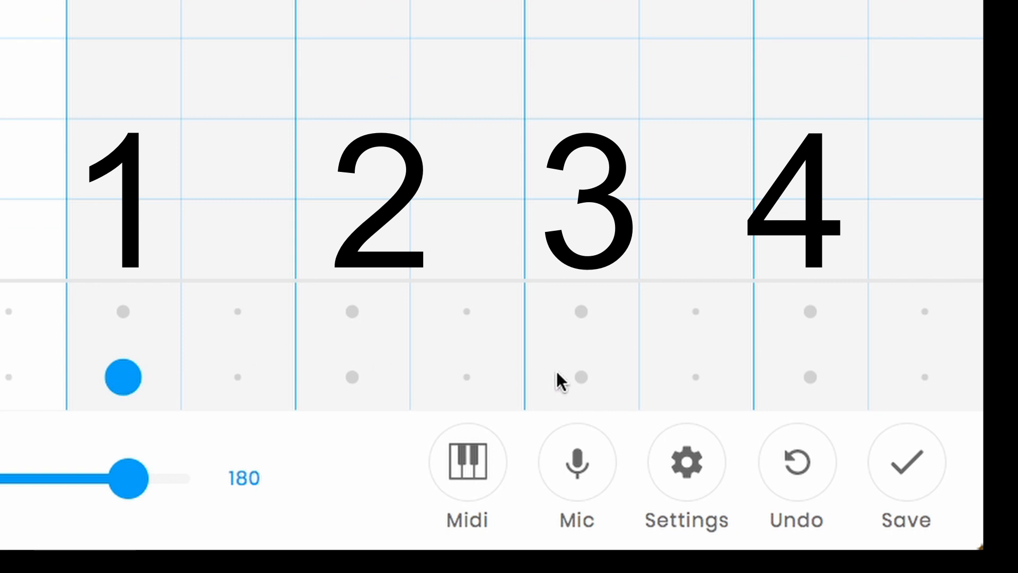
{"action": "left_click", "coordinate": [575, 376]}
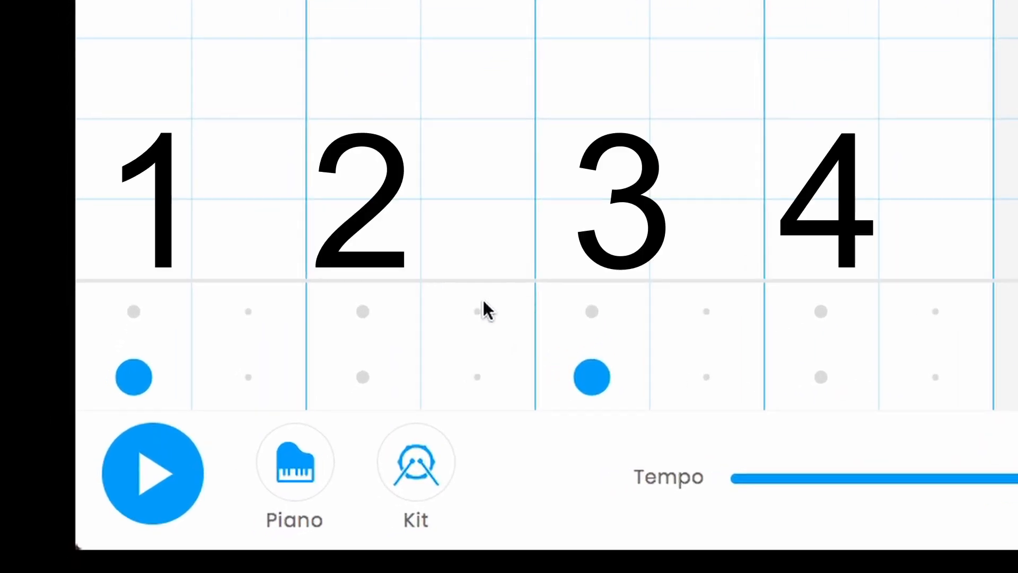
{"action": "left_click", "coordinate": [477, 310]}
{"action": "left_click", "coordinate": [820, 313]}
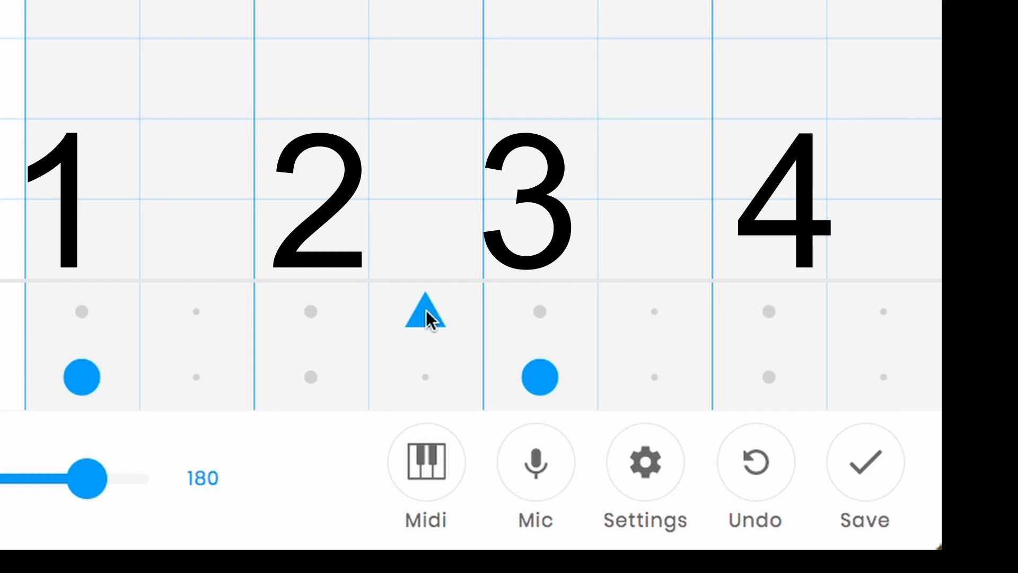
{"action": "left_click", "coordinate": [767, 311]}
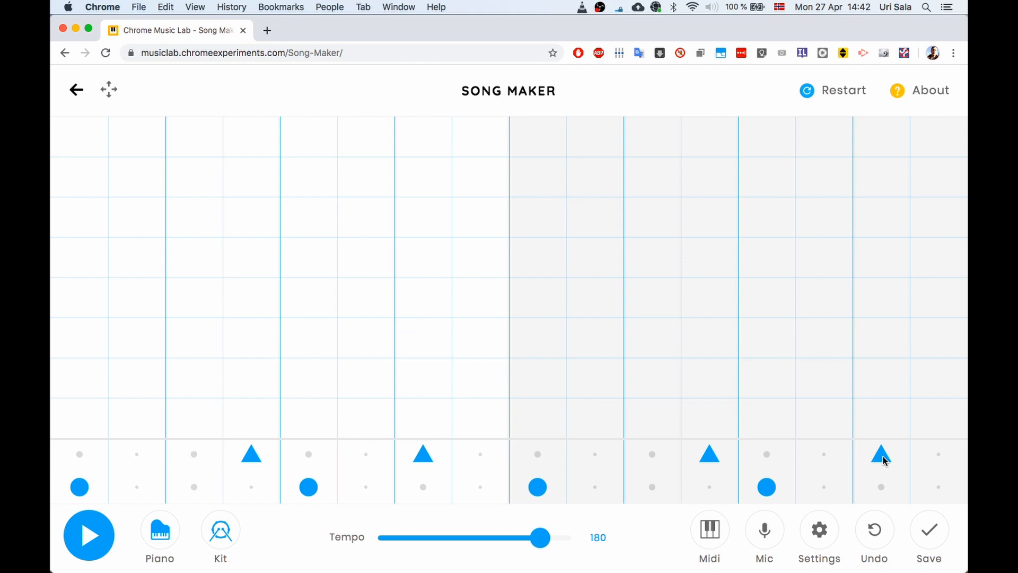
{"action": "key", "text": "space"}
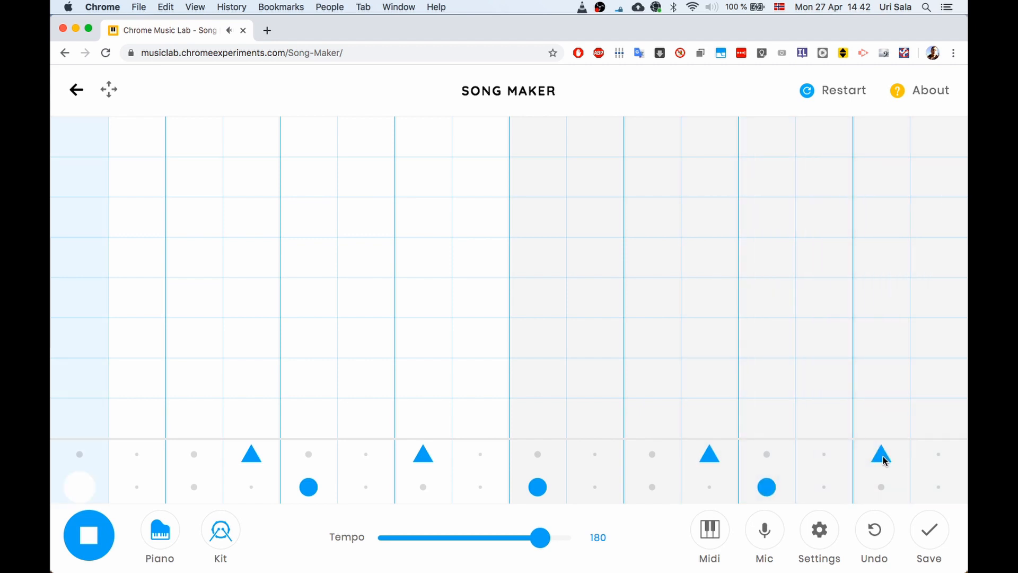
{"action": "key", "text": "space"}
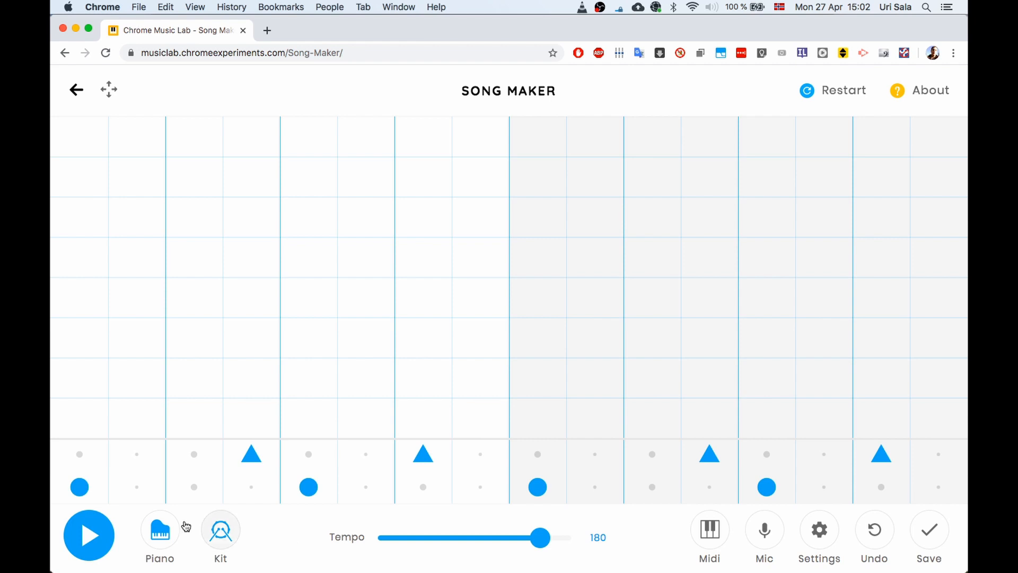
- Add the sixth scale note (purple) to bar 1 on beat 1, halfway through beat 2 and on beat 4, erasing the counting notes below it
{"action": "left_click", "coordinate": [84, 419]}
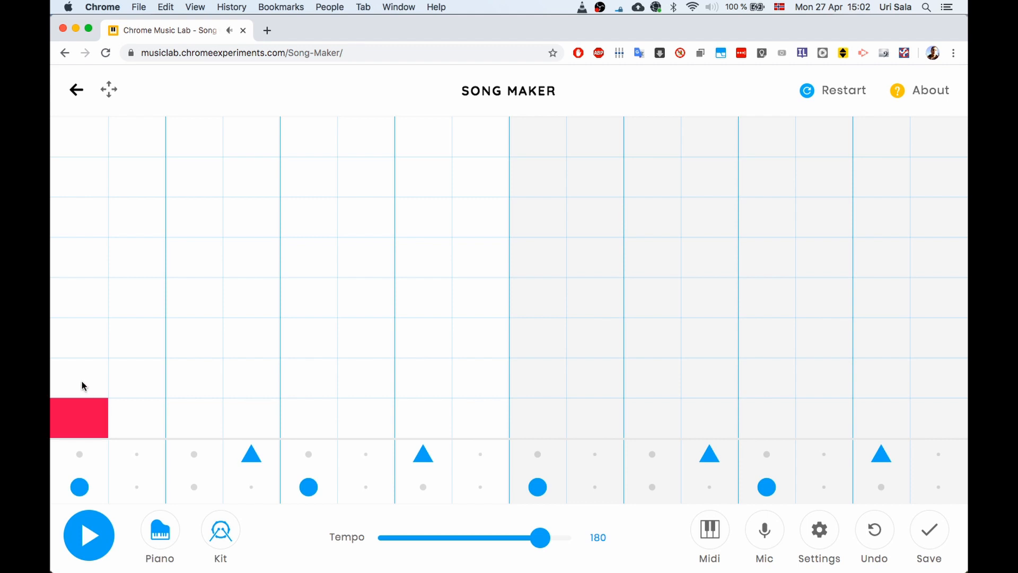
{"action": "left_click", "coordinate": [83, 339]}
{"action": "left_click", "coordinate": [88, 303]}
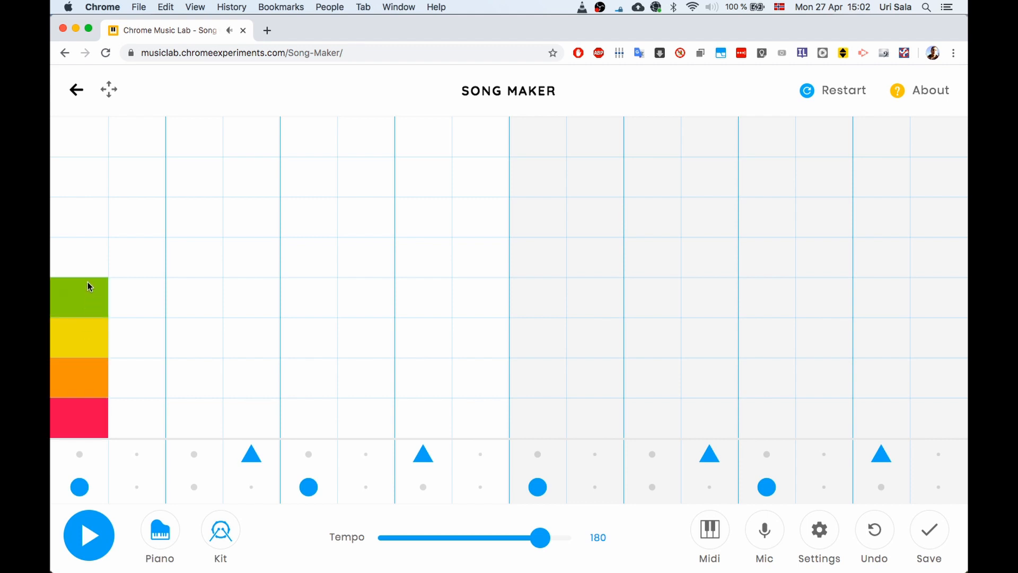
{"action": "left_click", "coordinate": [85, 268]}
{"action": "left_click", "coordinate": [84, 218]}
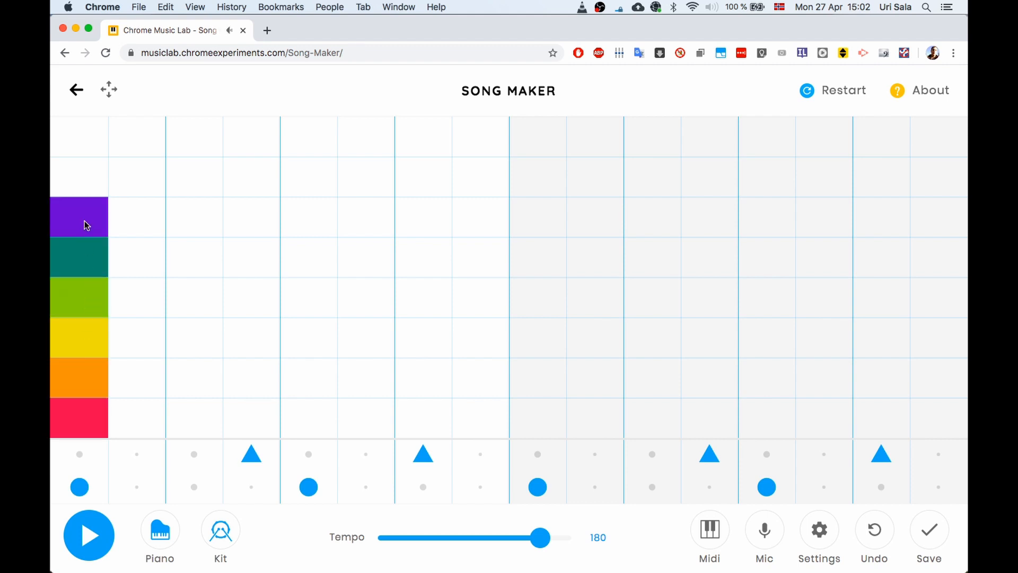
{"action": "left_click_drag", "start_coordinate": [78, 253], "coordinate": [78, 387]}
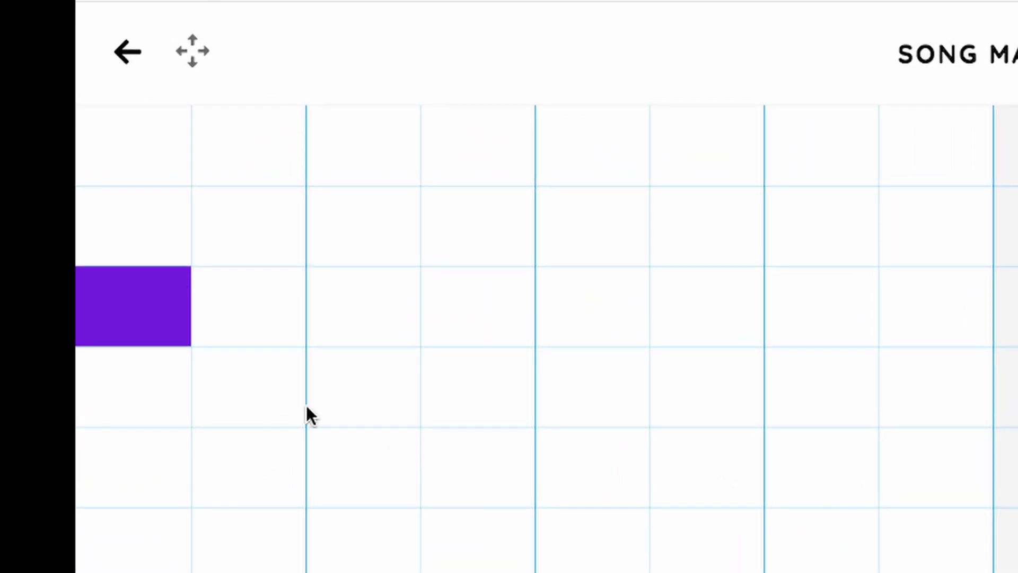
{"action": "left_click", "coordinate": [465, 315]}
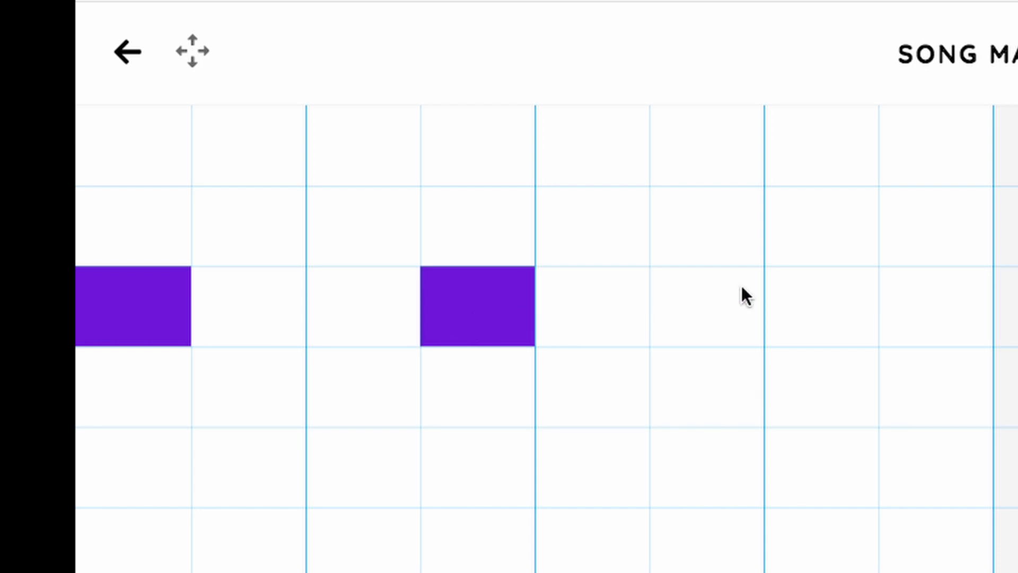
{"action": "left_click", "coordinate": [807, 306]}
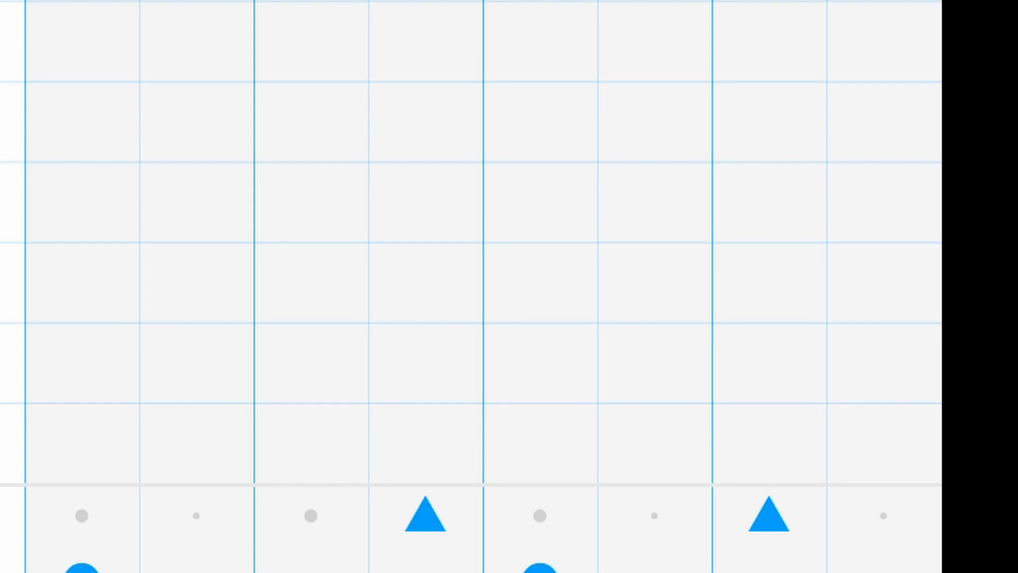
- Add the second scale note (orange) to bar 2 on beat 1, halfway through beat 2 and on beat 4, and play the loop
{"action": "left_click", "coordinate": [85, 443]}
{"action": "left_click", "coordinate": [84, 379]}
{"action": "left_click", "coordinate": [84, 445]}
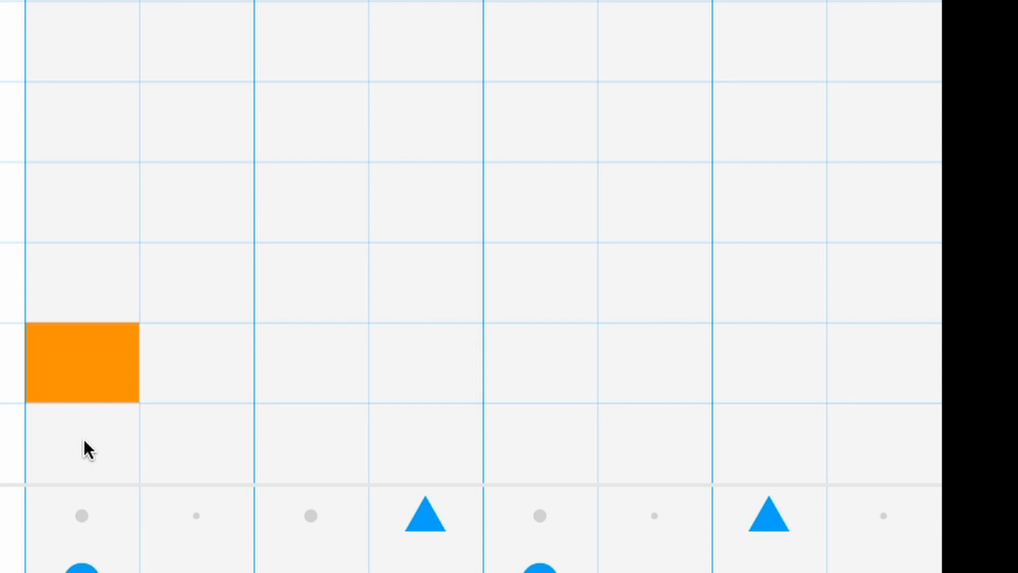
{"action": "left_click", "coordinate": [416, 374]}
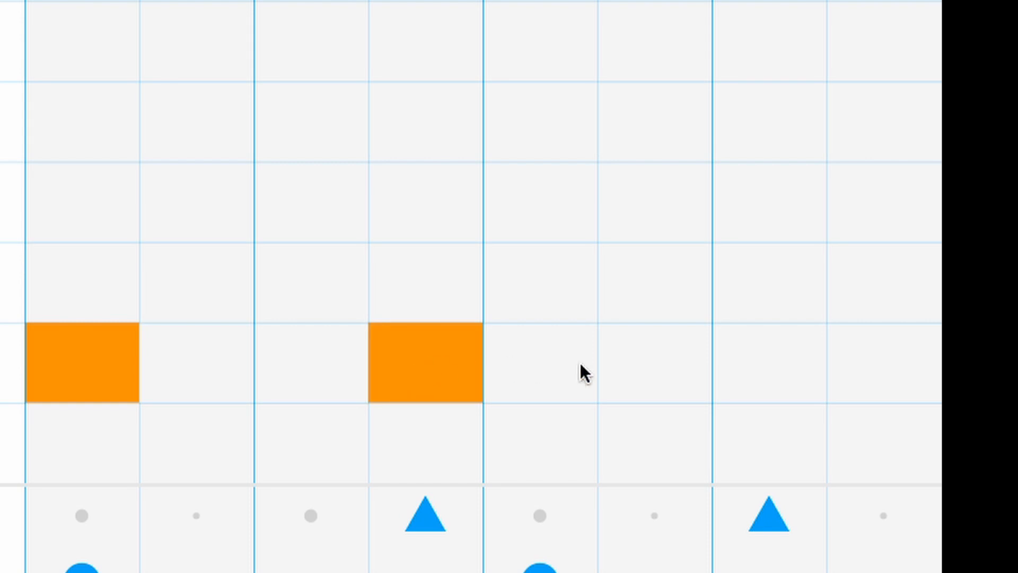
{"action": "left_click", "coordinate": [758, 374]}
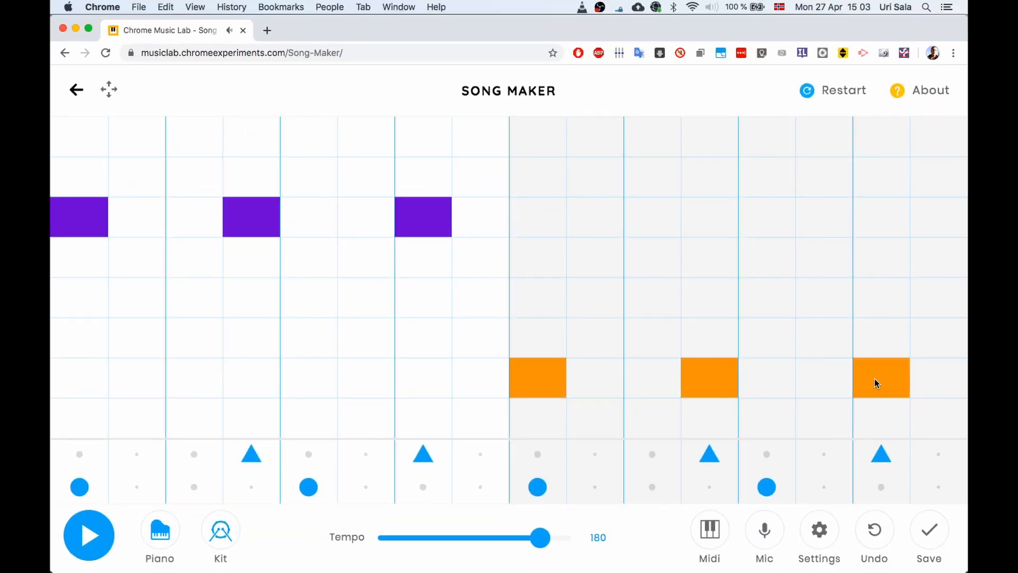
{"action": "key", "text": "space"}
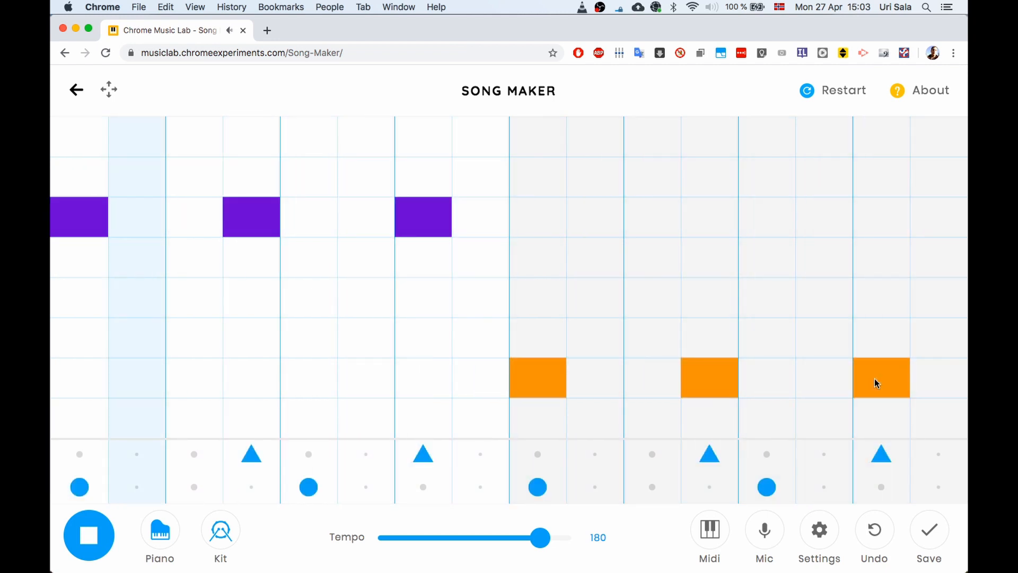
{"action": "key", "text": "space"}
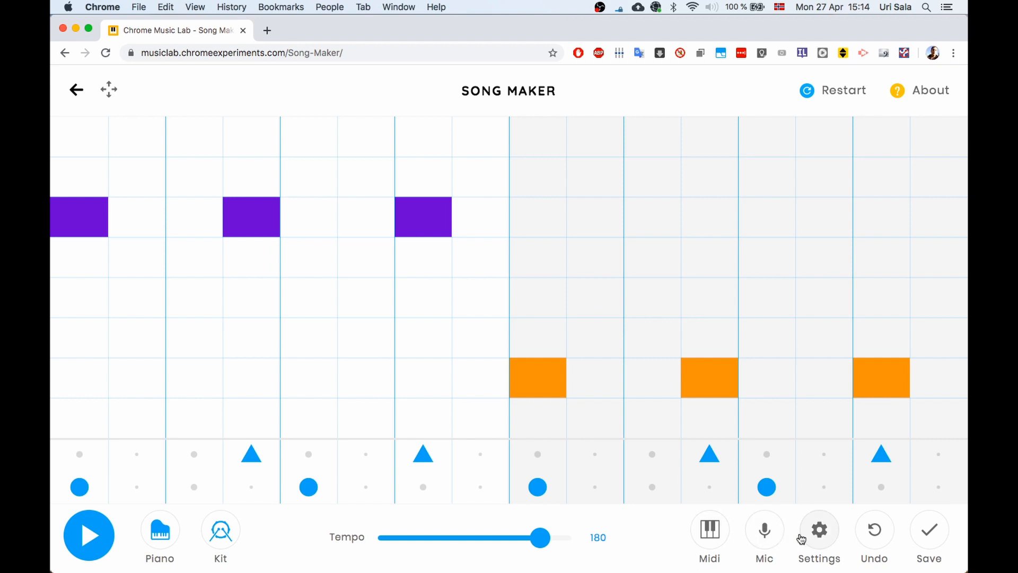
- Extend the song's range to 2 octaves and apply the settings
{"action": "left_click", "coordinate": [818, 530]}
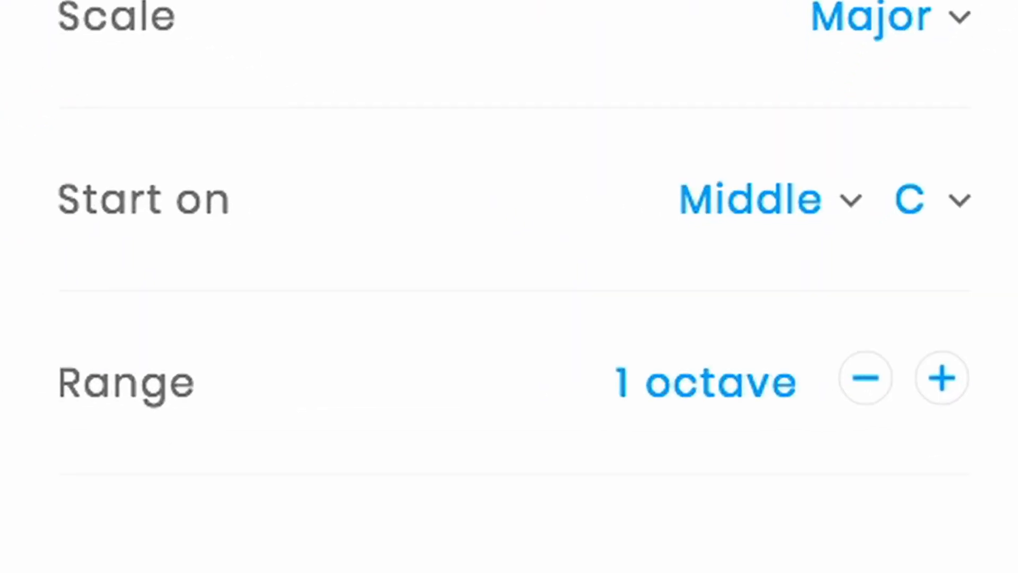
{"action": "left_click", "coordinate": [934, 391]}
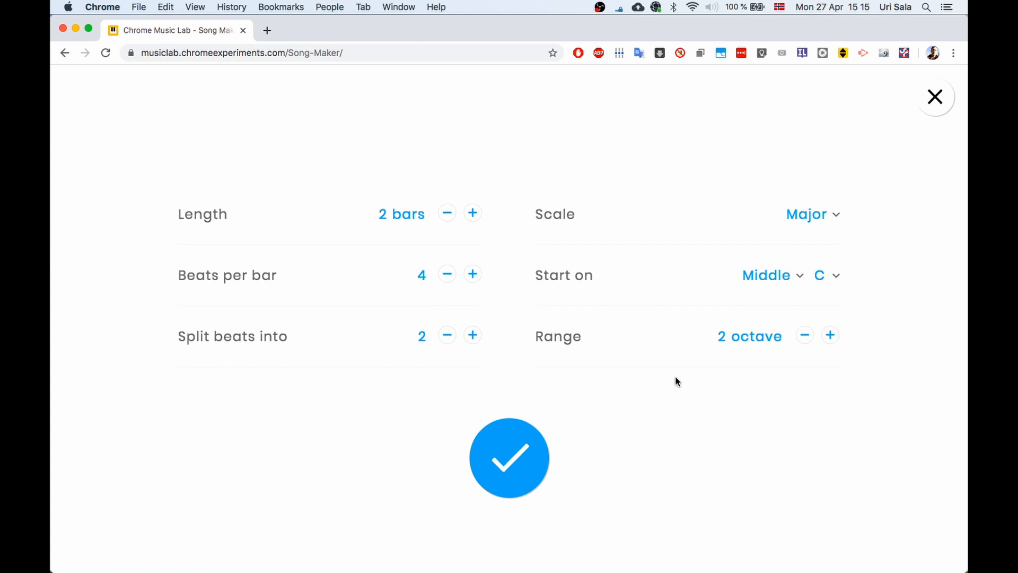
{"action": "left_click", "coordinate": [519, 456]}
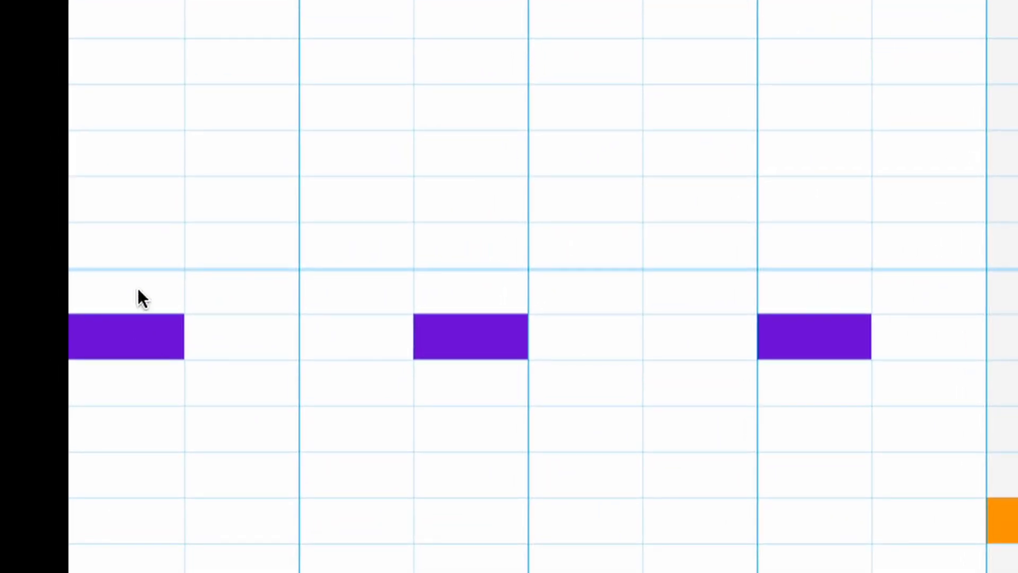
- Build chords in bar 1 by stacking a red and a yellow note above each purple note, skipping one row between notes
{"action": "left_click", "coordinate": [134, 241]}
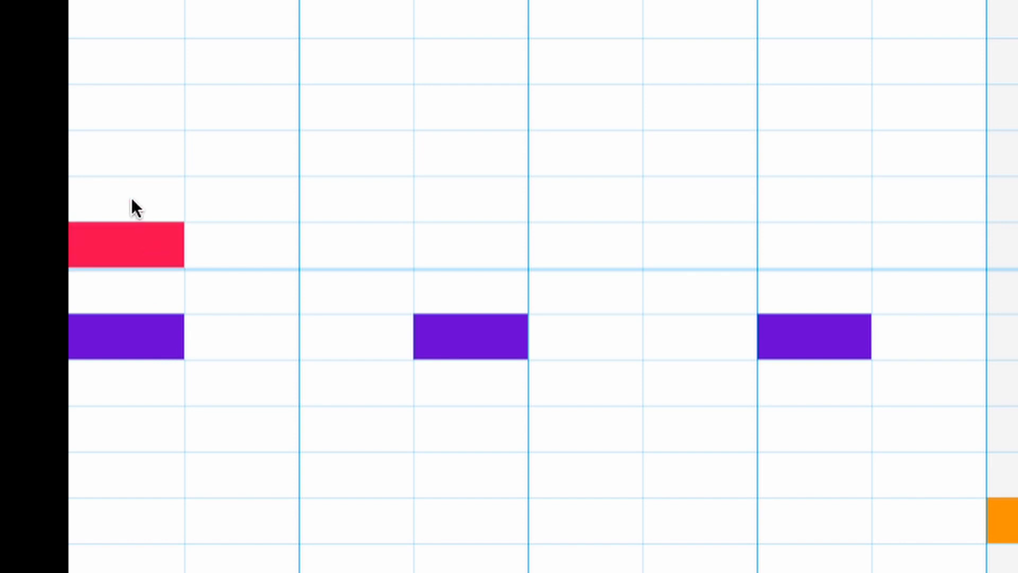
{"action": "left_click", "coordinate": [134, 158]}
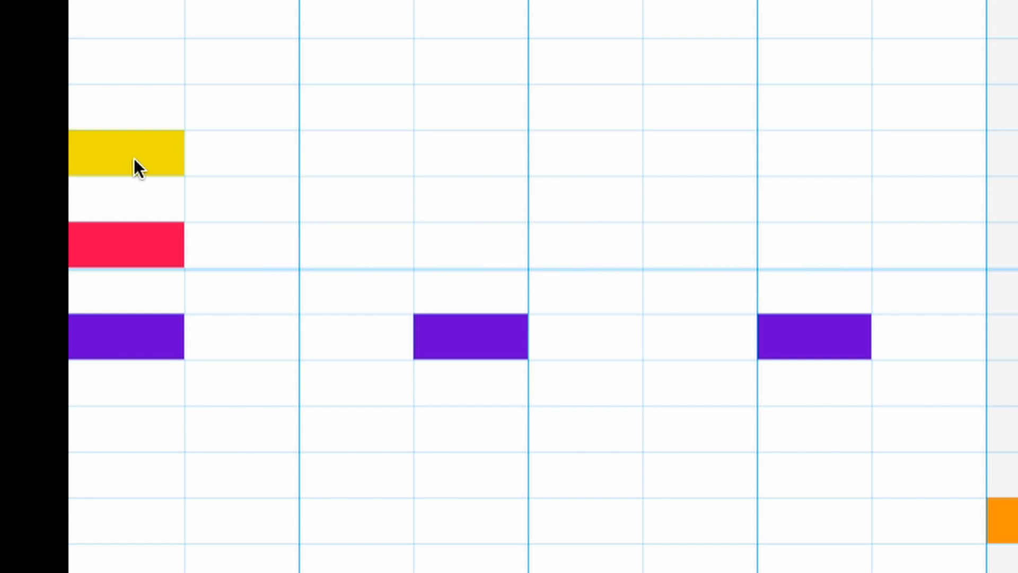
{"action": "left_click", "coordinate": [451, 248]}
{"action": "left_click", "coordinate": [460, 155]}
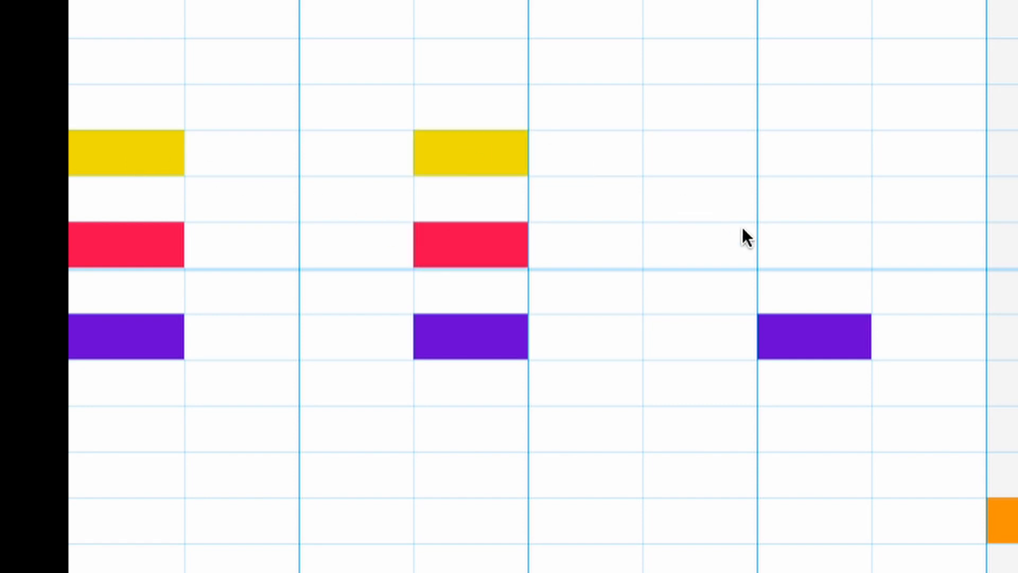
{"action": "left_click", "coordinate": [789, 254]}
{"action": "left_click", "coordinate": [801, 158]}
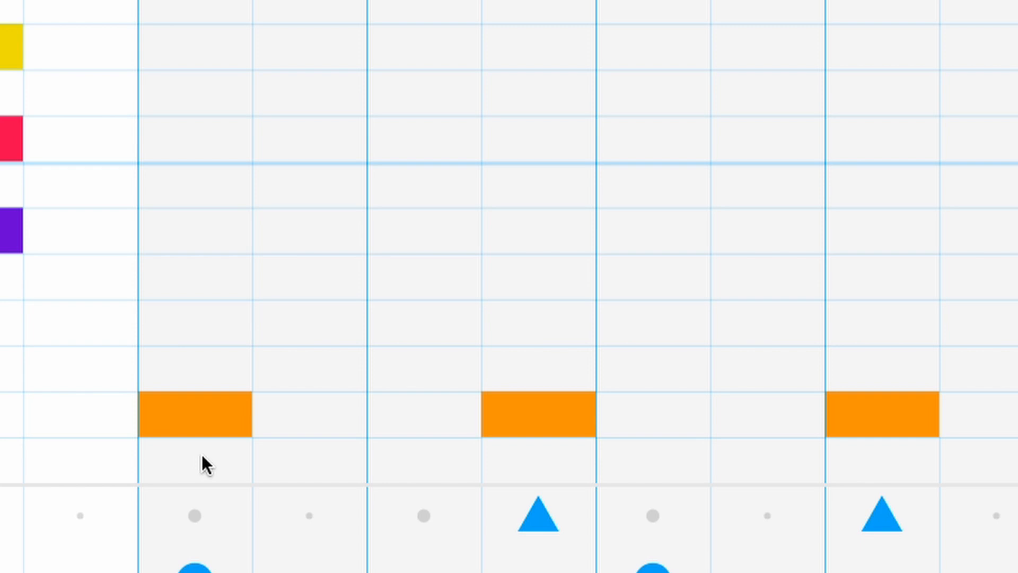
- Build chords in bar 2 by stacking a green and a purple note above each orange note, skipping alternate rows, and play the song
{"action": "left_click", "coordinate": [190, 339]}
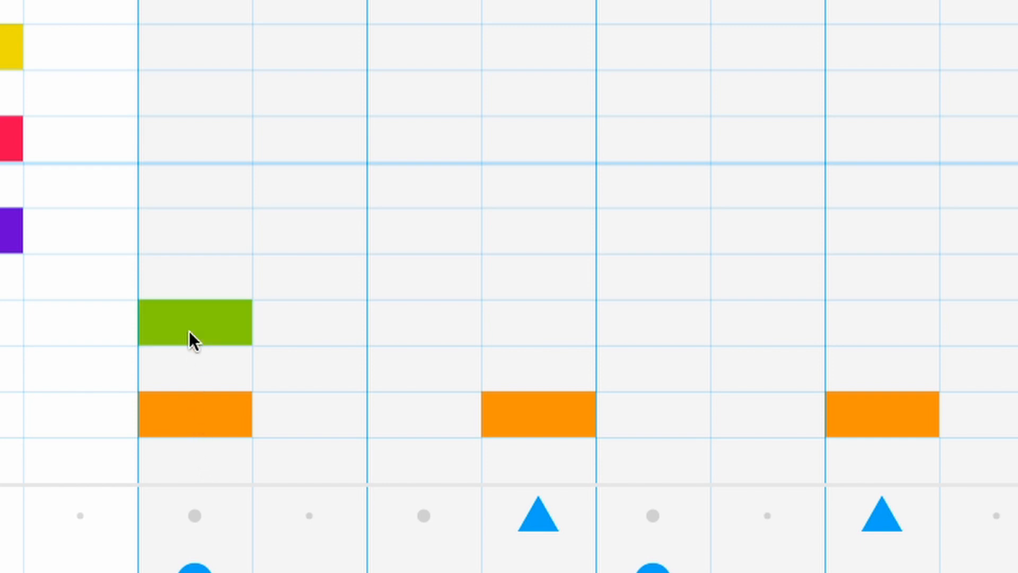
{"action": "left_click", "coordinate": [189, 234]}
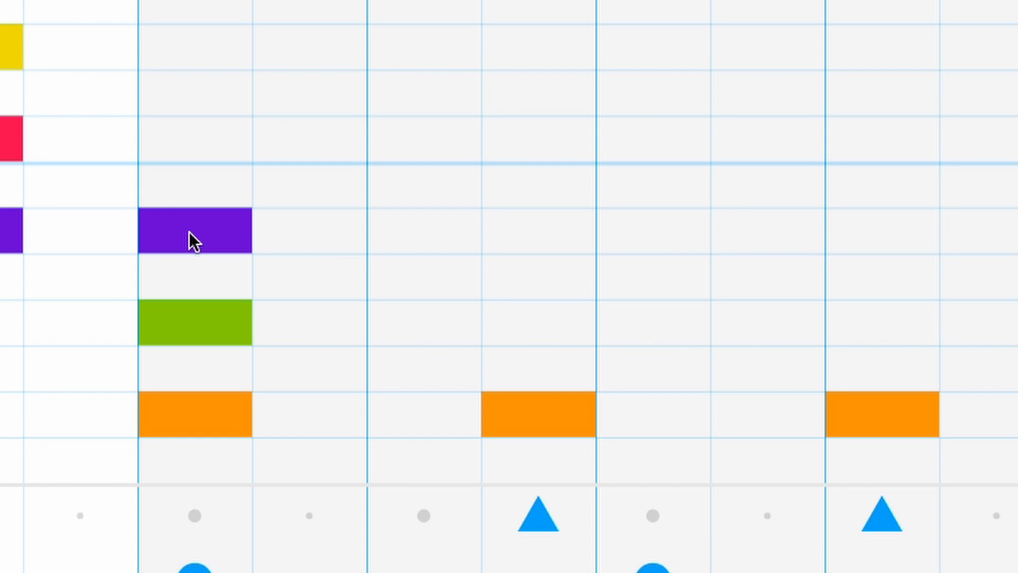
{"action": "left_click", "coordinate": [525, 323]}
{"action": "left_click", "coordinate": [535, 239]}
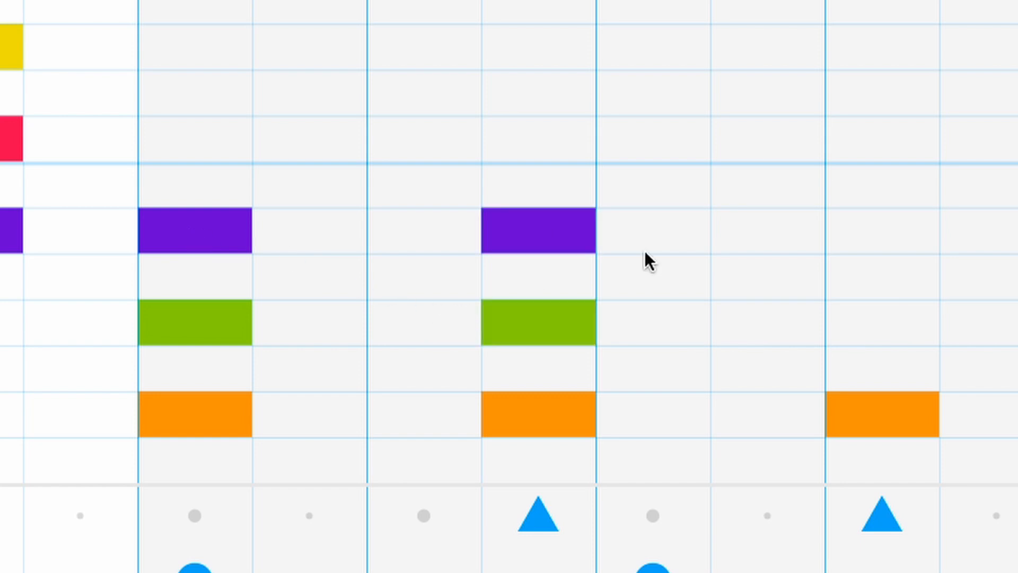
{"action": "left_click", "coordinate": [862, 336]}
{"action": "left_click", "coordinate": [869, 241]}
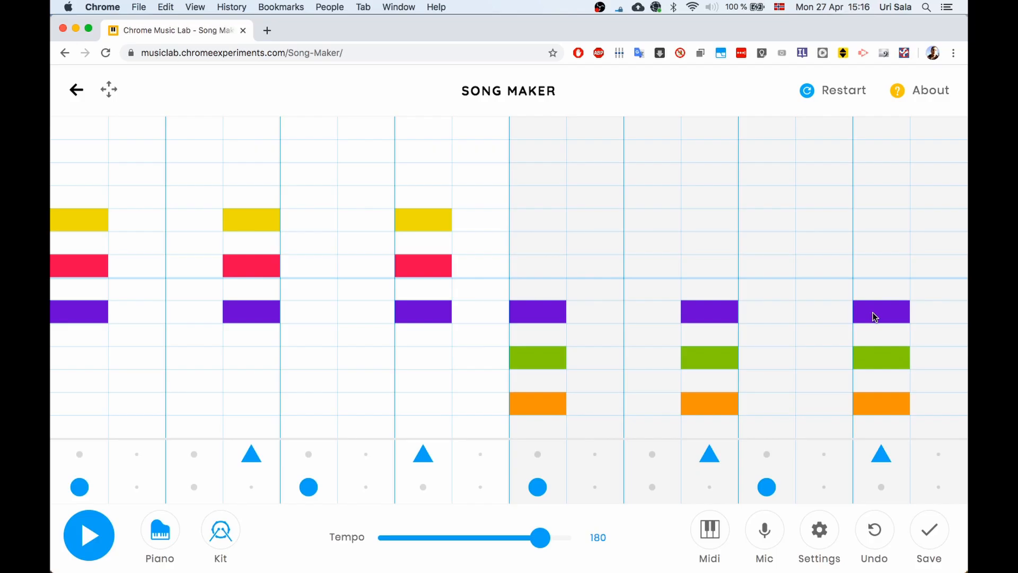
{"action": "key", "text": "space"}
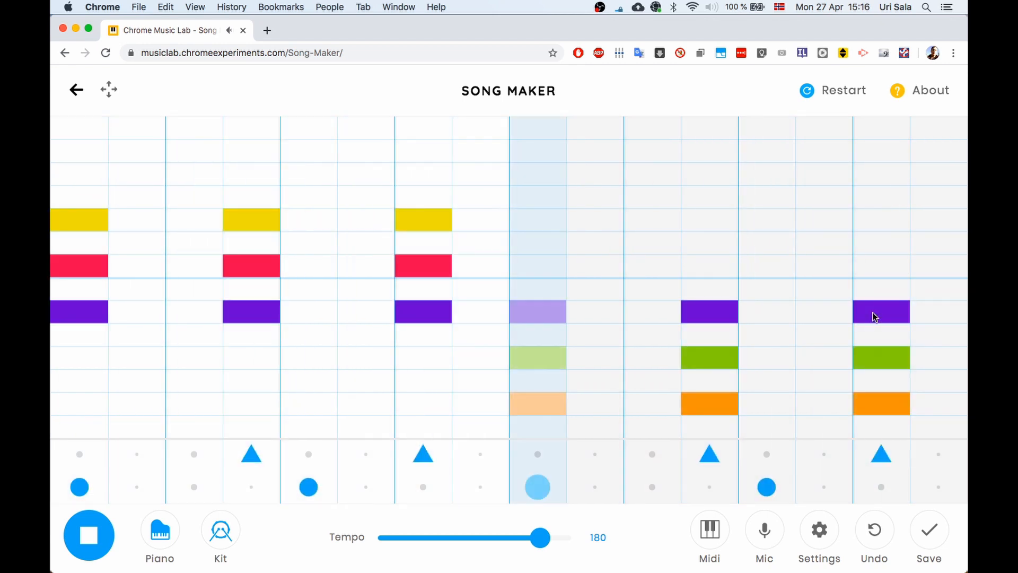
- Stop playback and move the three yellow chord notes in bar 1 down an octave, below the purple notes
{"action": "key", "text": "space"}
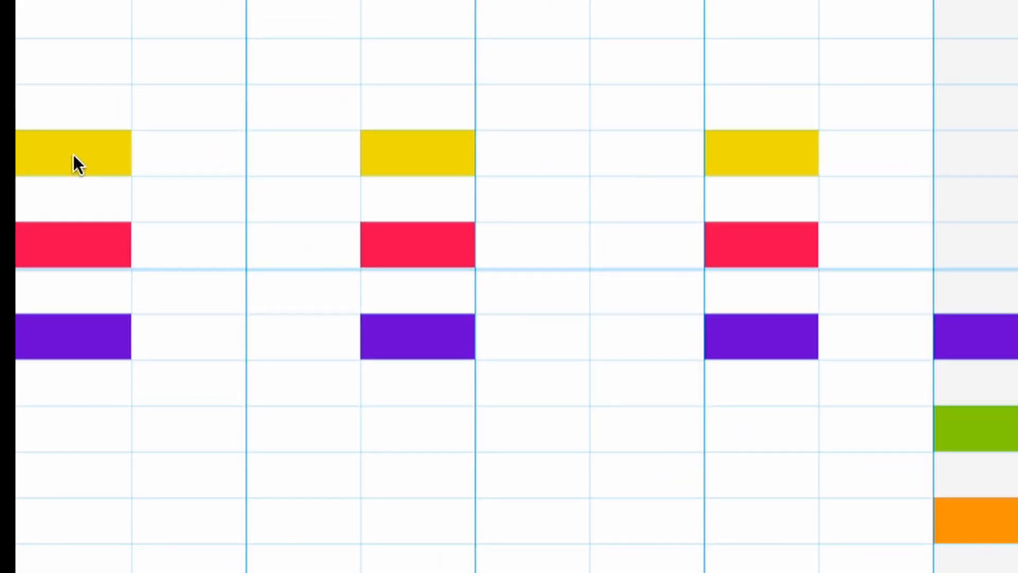
{"action": "left_click", "coordinate": [73, 155]}
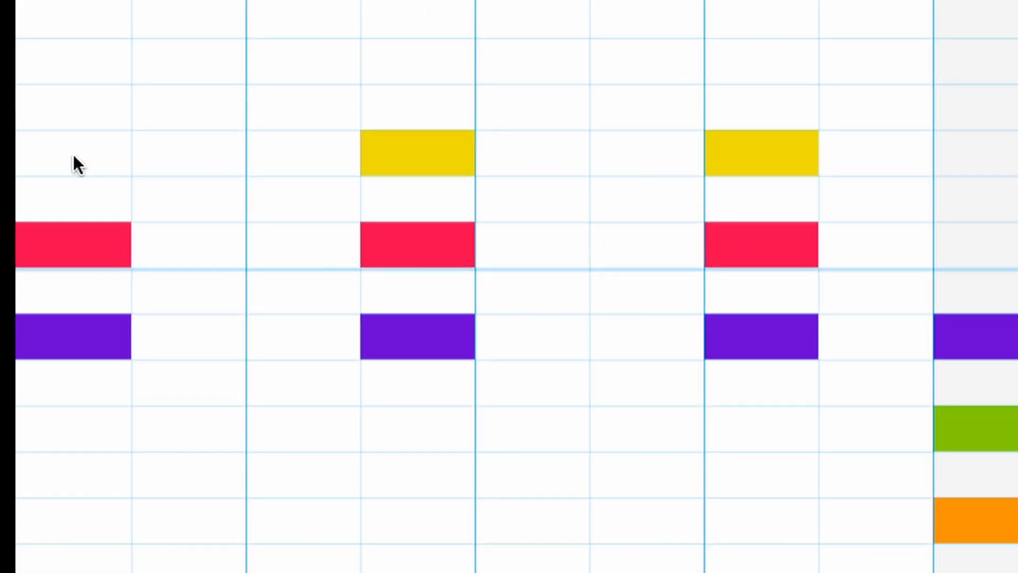
{"action": "left_click", "coordinate": [87, 485]}
{"action": "left_click", "coordinate": [385, 155]}
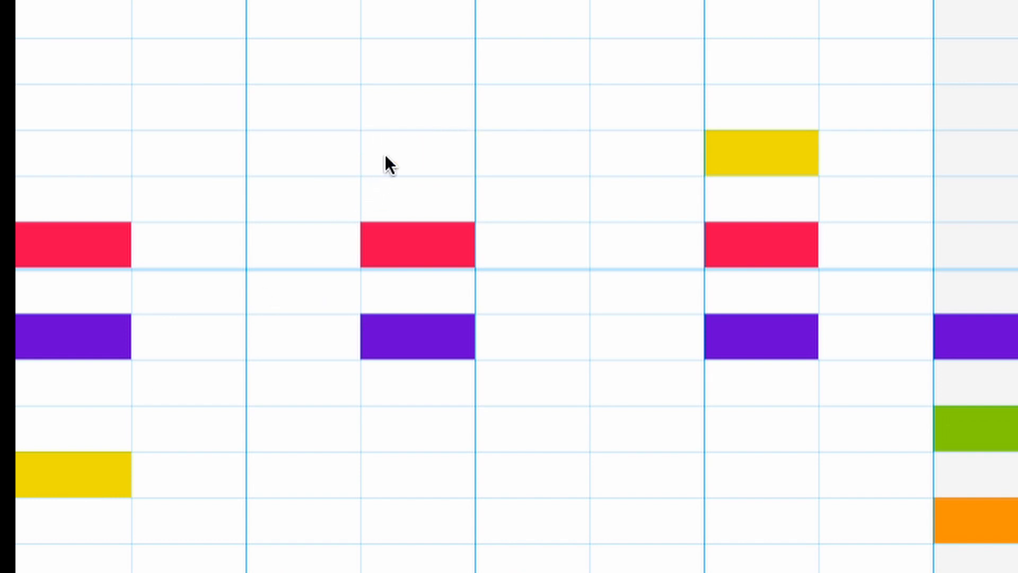
{"action": "left_click", "coordinate": [406, 487]}
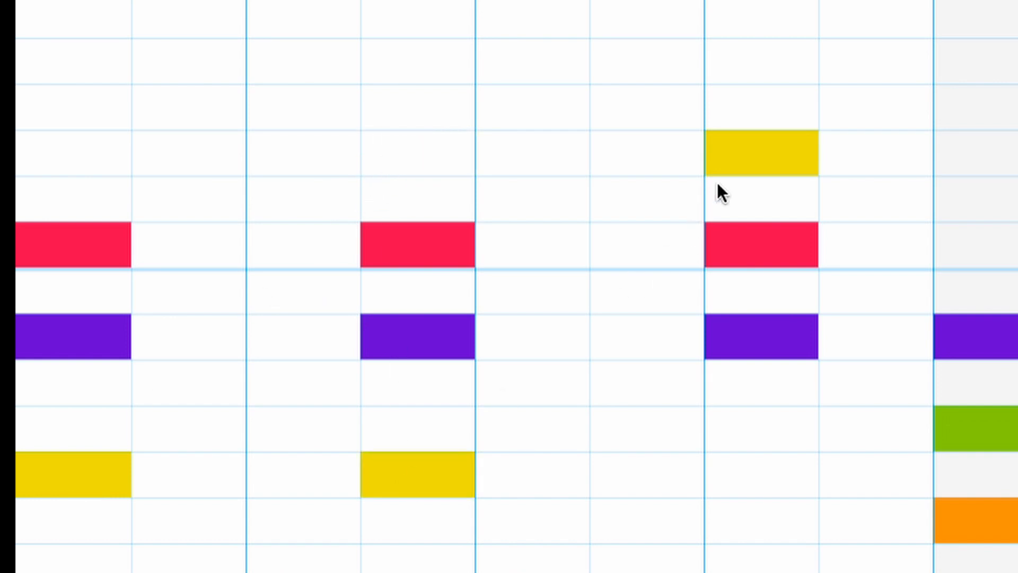
{"action": "left_click", "coordinate": [749, 148]}
{"action": "left_click", "coordinate": [752, 479]}
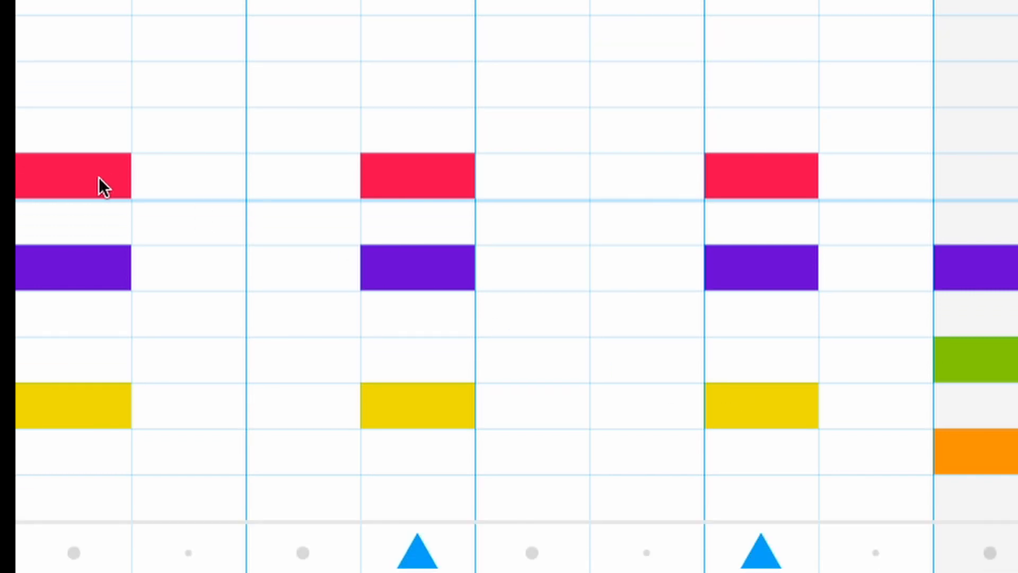
- Move the three red chord notes in bar 1 down an octave to the lowest row and play the song
{"action": "left_click", "coordinate": [99, 246]}
{"action": "left_click", "coordinate": [89, 464]}
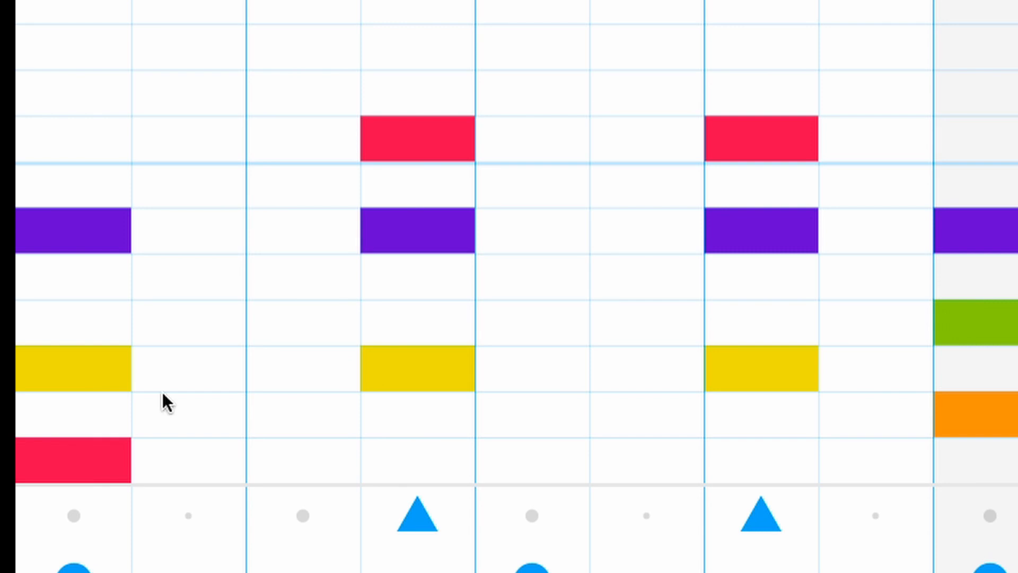
{"action": "left_click", "coordinate": [417, 149]}
{"action": "left_click", "coordinate": [416, 470]}
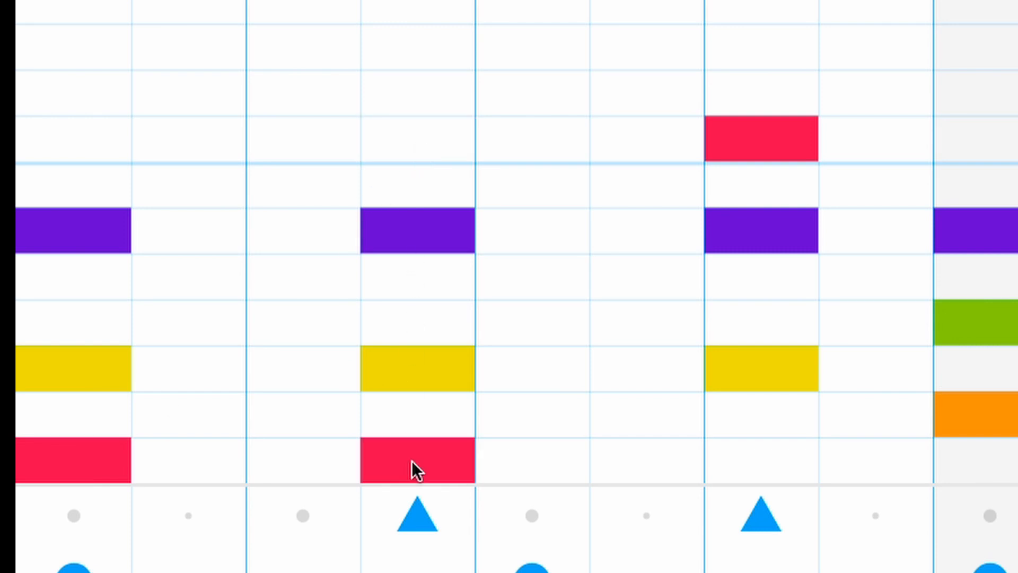
{"action": "left_click", "coordinate": [727, 141]}
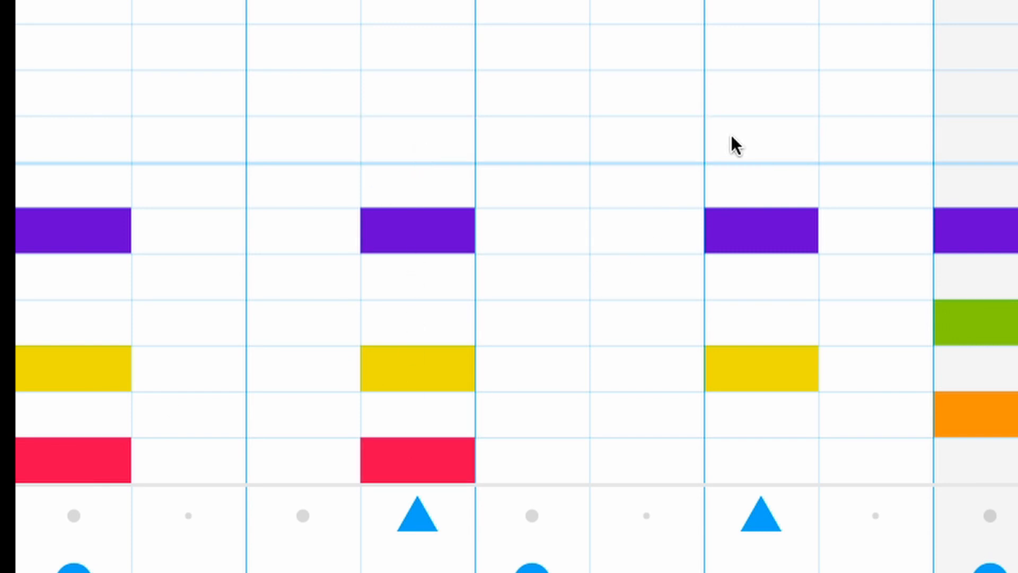
{"action": "left_click", "coordinate": [733, 454]}
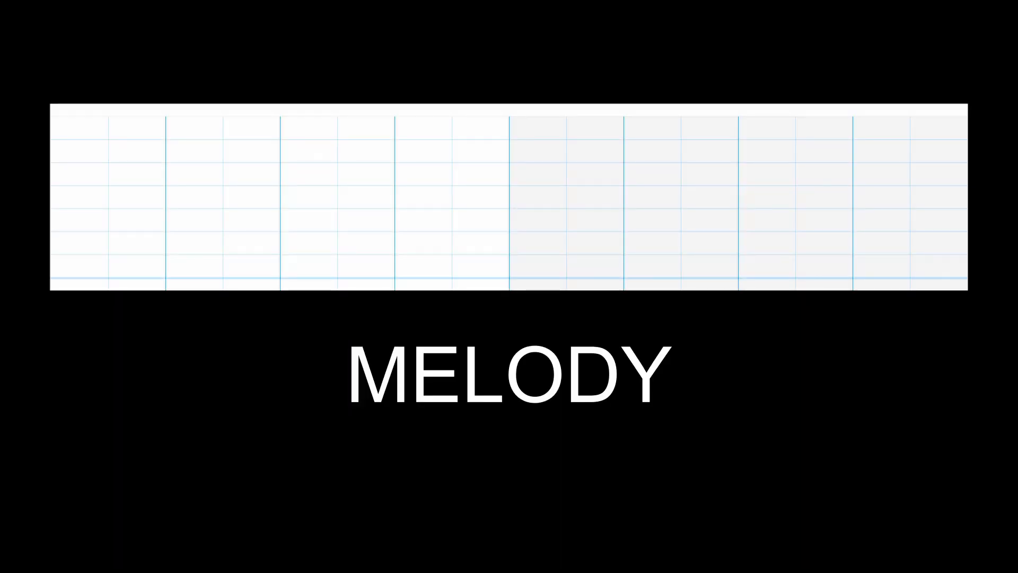
{"action": "key", "text": "space"}
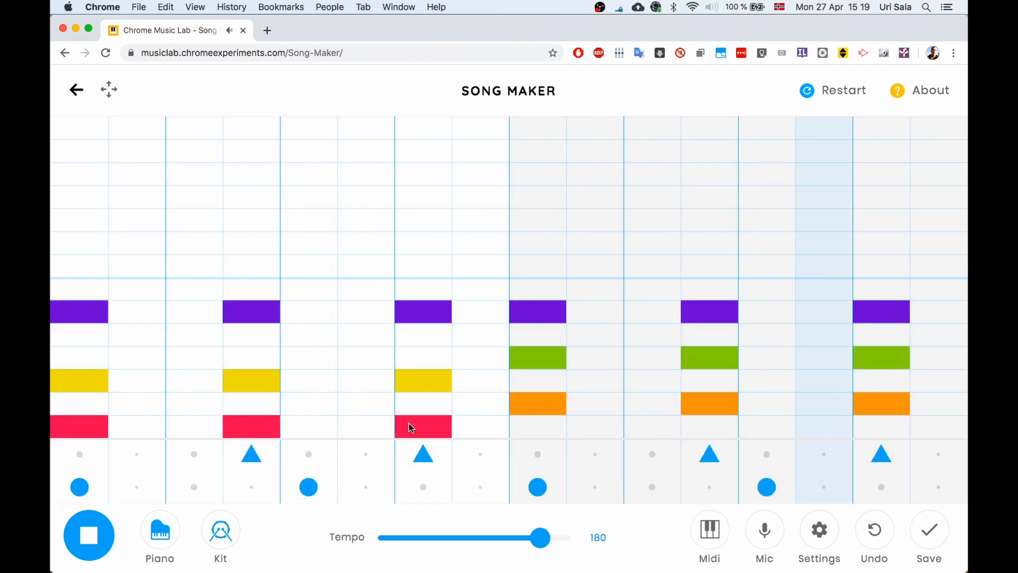
{"action": "key", "text": "space"}
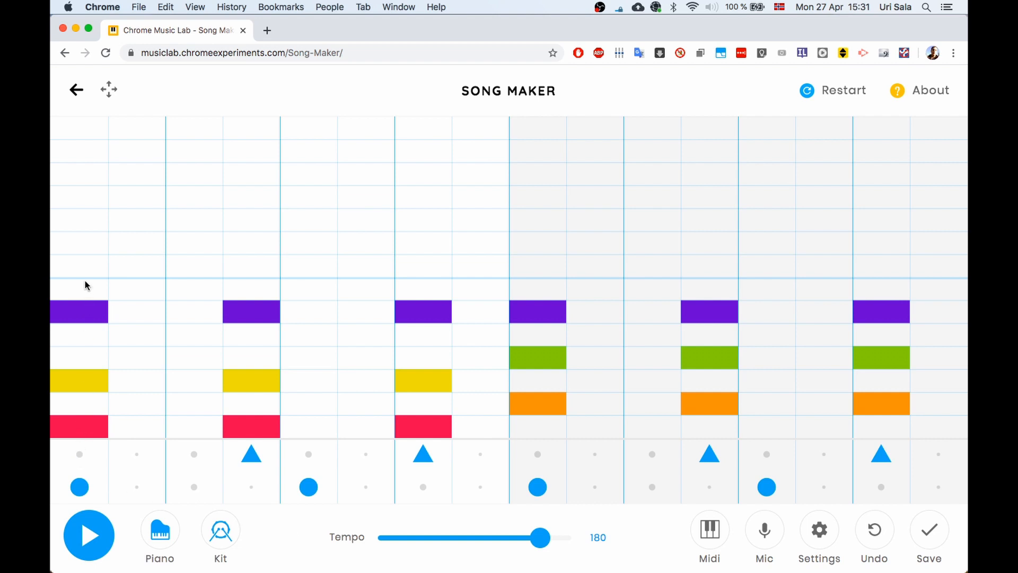
- Fill the upper-octave red, yellow and purple rows with notes across all of bar 1
{"action": "left_click", "coordinate": [88, 265]}
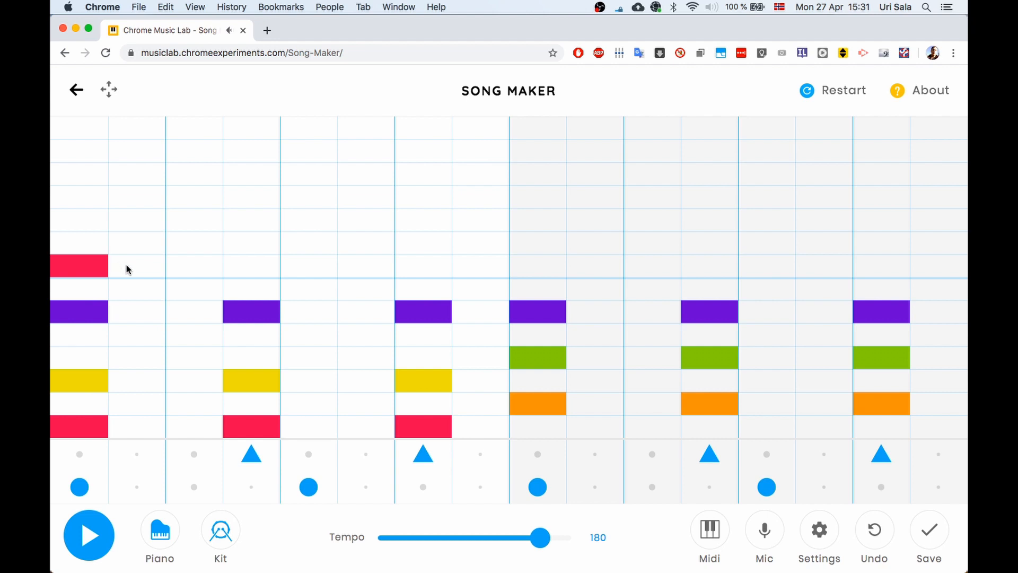
{"action": "mouse_move", "coordinate": [127, 269]}
{"action": "left_mouse_down"}
{"action": "mouse_move", "coordinate": [234, 259]}
{"action": "mouse_move", "coordinate": [458, 264]}
{"action": "left_mouse_up"}
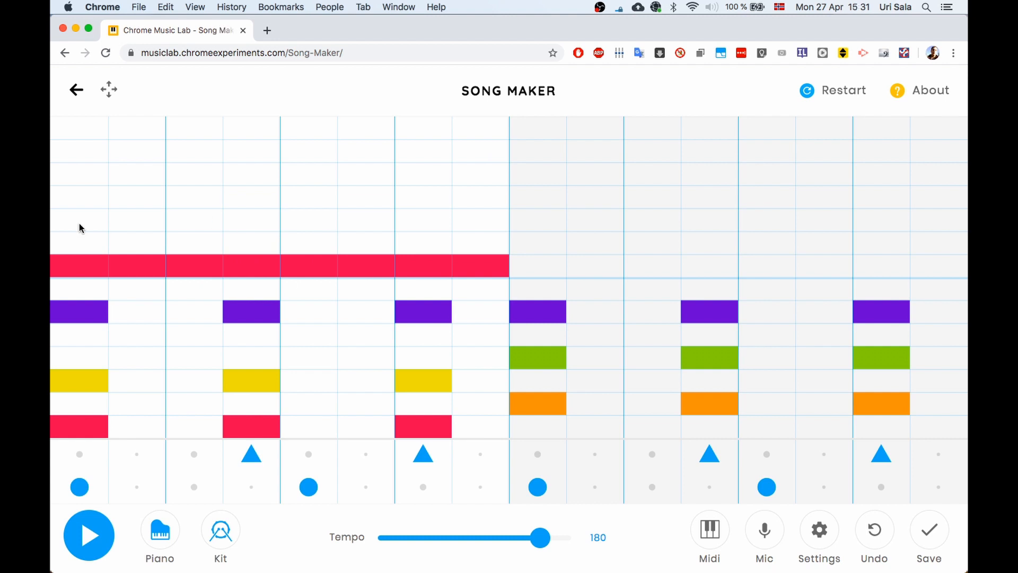
{"action": "left_click_drag", "start_coordinate": [79, 224], "coordinate": [466, 221]}
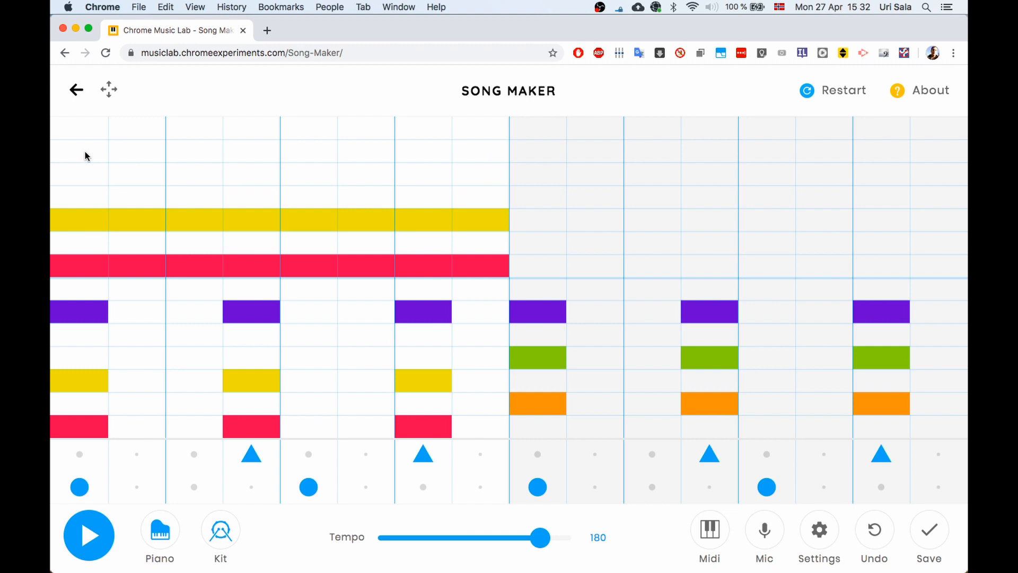
{"action": "mouse_move", "coordinate": [85, 156]}
{"action": "left_mouse_down"}
{"action": "mouse_move", "coordinate": [318, 148]}
{"action": "mouse_move", "coordinate": [531, 163]}
{"action": "left_mouse_up"}
{"action": "left_click", "coordinate": [531, 162]}
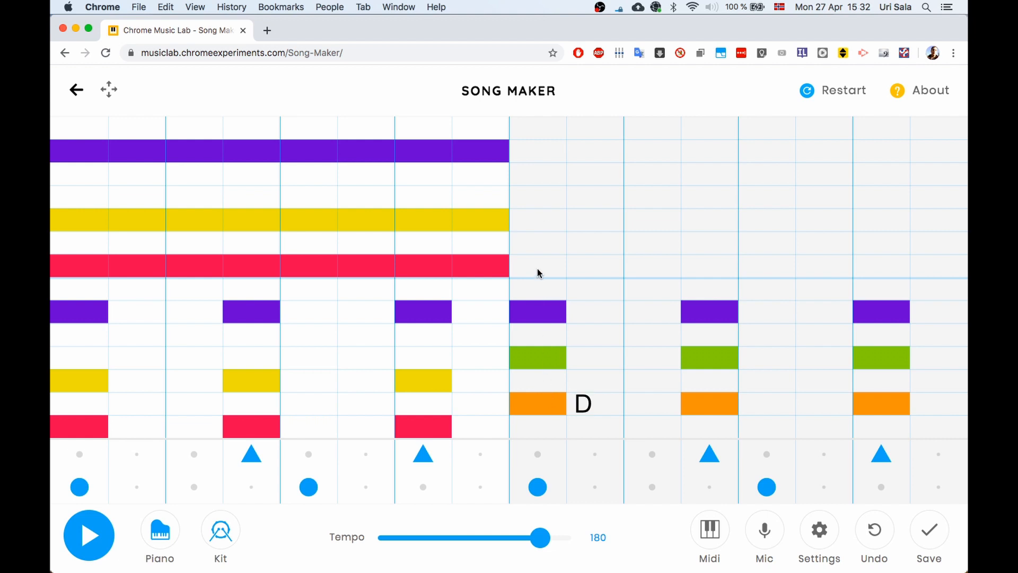
- Fill the upper-octave orange, green and purple rows with notes across all of bar 2
{"action": "left_click_drag", "start_coordinate": [537, 252], "coordinate": [921, 247]}
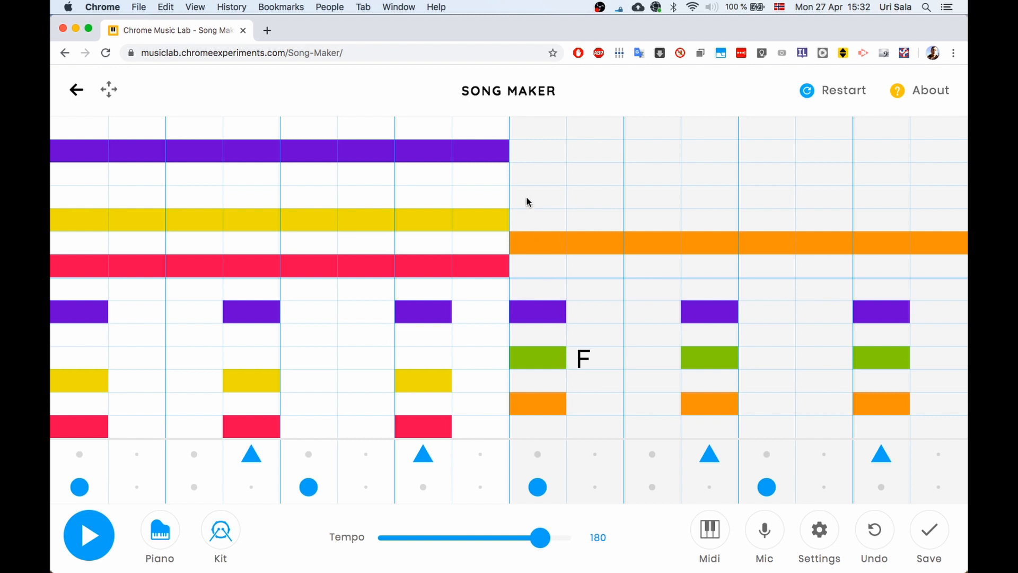
{"action": "left_click_drag", "start_coordinate": [527, 202], "coordinate": [695, 200]}
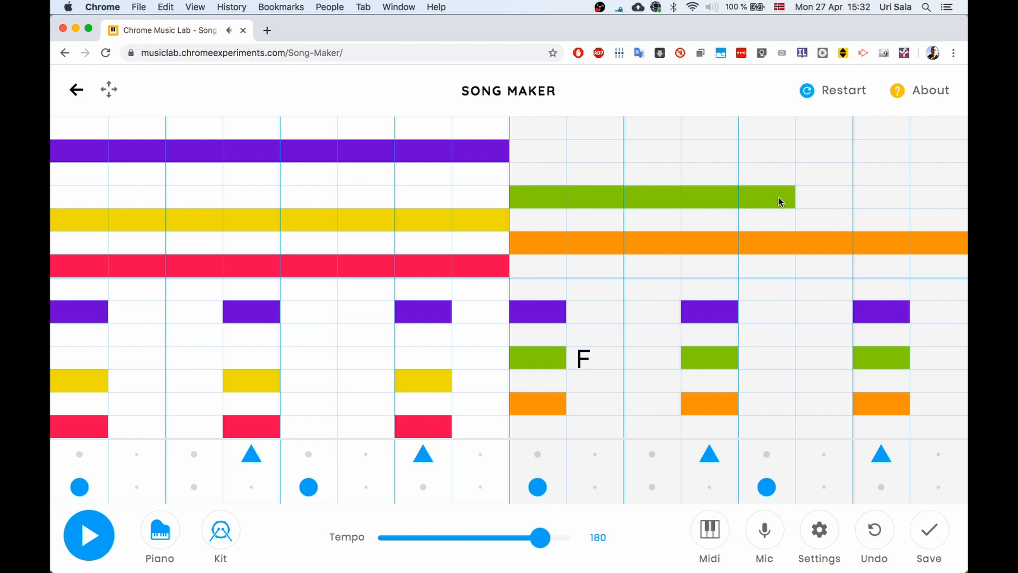
{"action": "left_click_drag", "start_coordinate": [778, 201], "coordinate": [936, 200]}
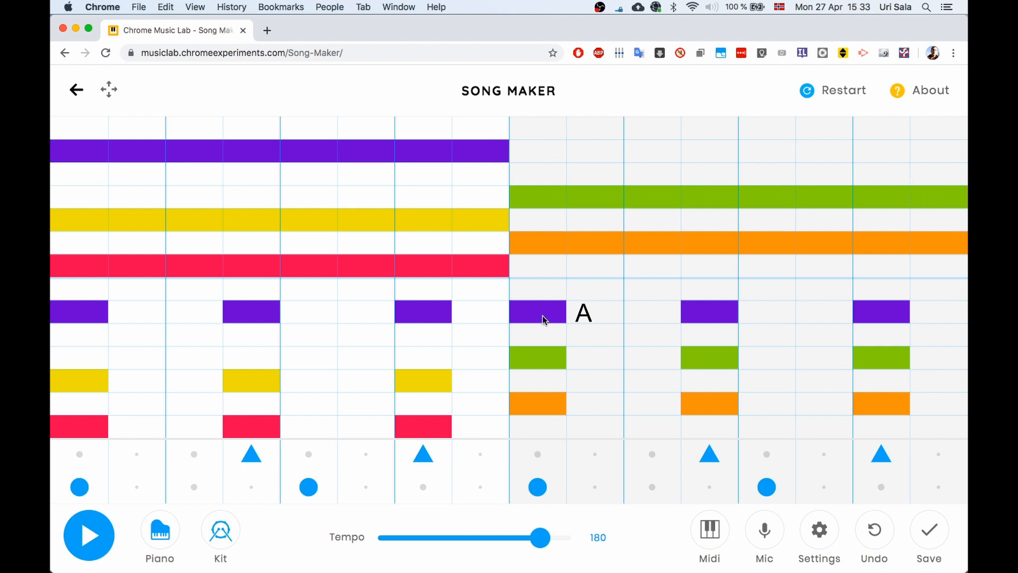
{"action": "left_click_drag", "start_coordinate": [537, 157], "coordinate": [921, 160]}
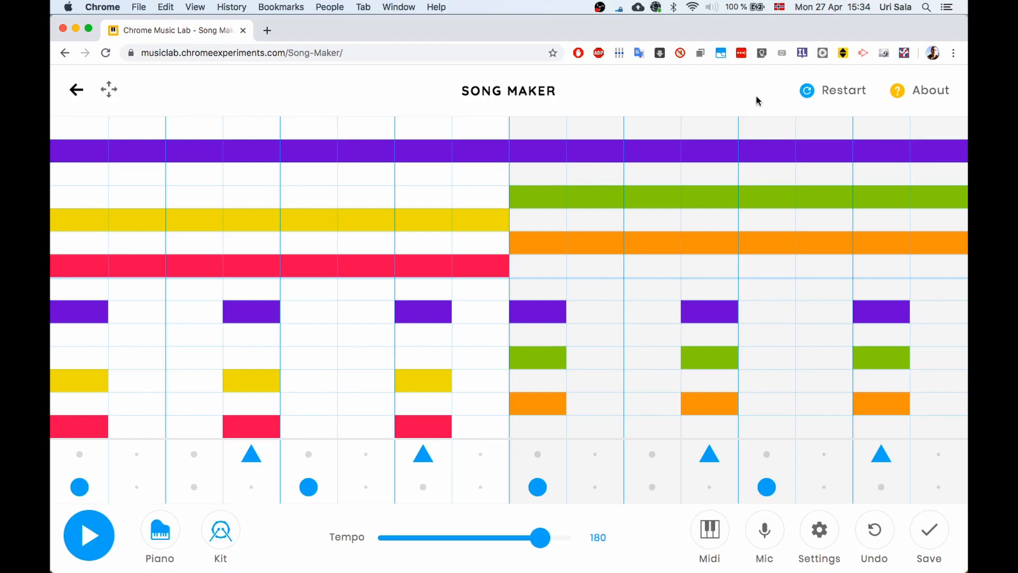
- Thin the upper-octave notes in beats 1 and 2 of bar 1, leaving yellow, purple, red and yellow in successive half-beats
{"action": "left_click", "coordinate": [87, 150]}
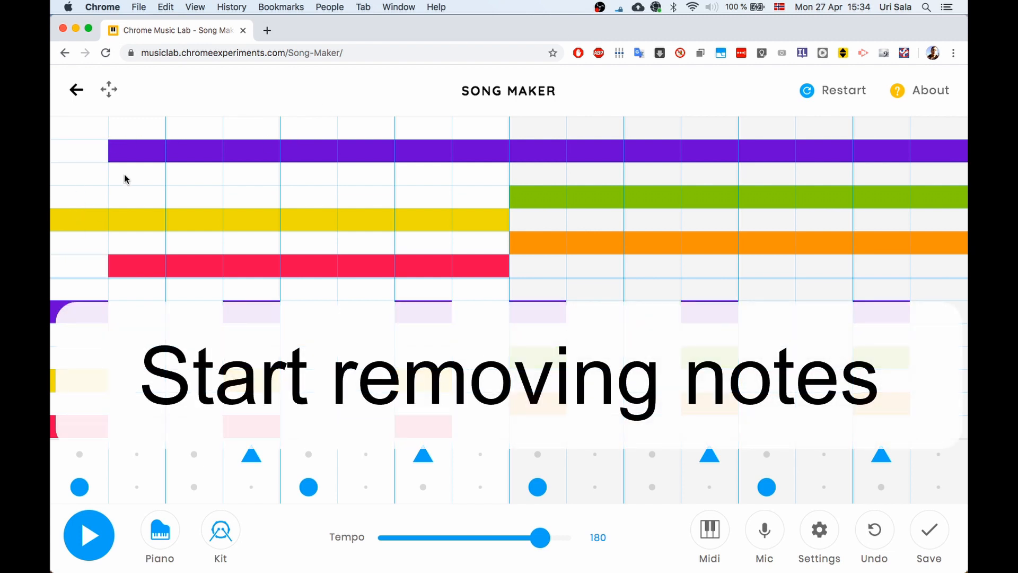
{"action": "left_click", "coordinate": [134, 219]}
{"action": "left_click", "coordinate": [145, 267]}
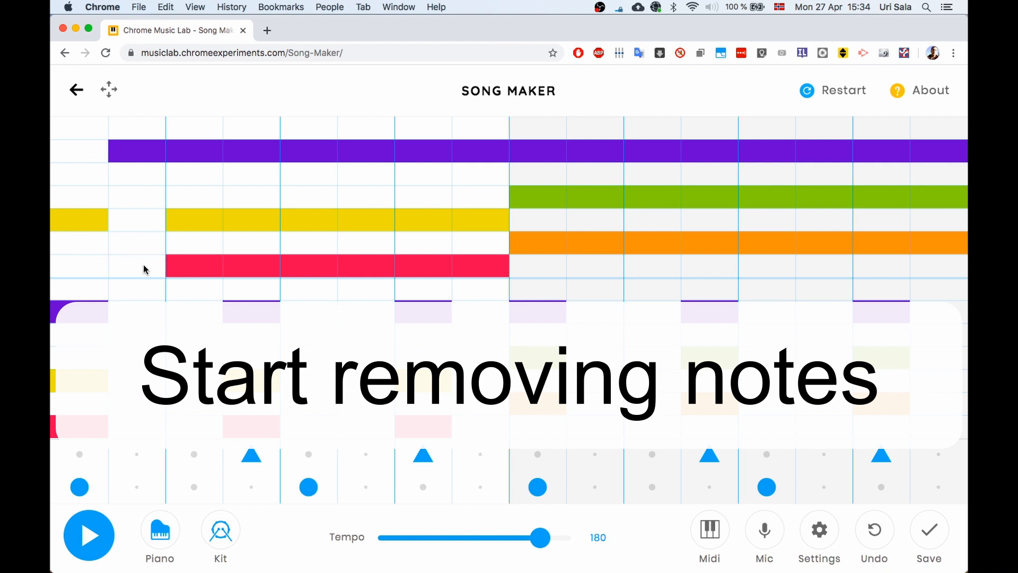
{"action": "left_click", "coordinate": [202, 153]}
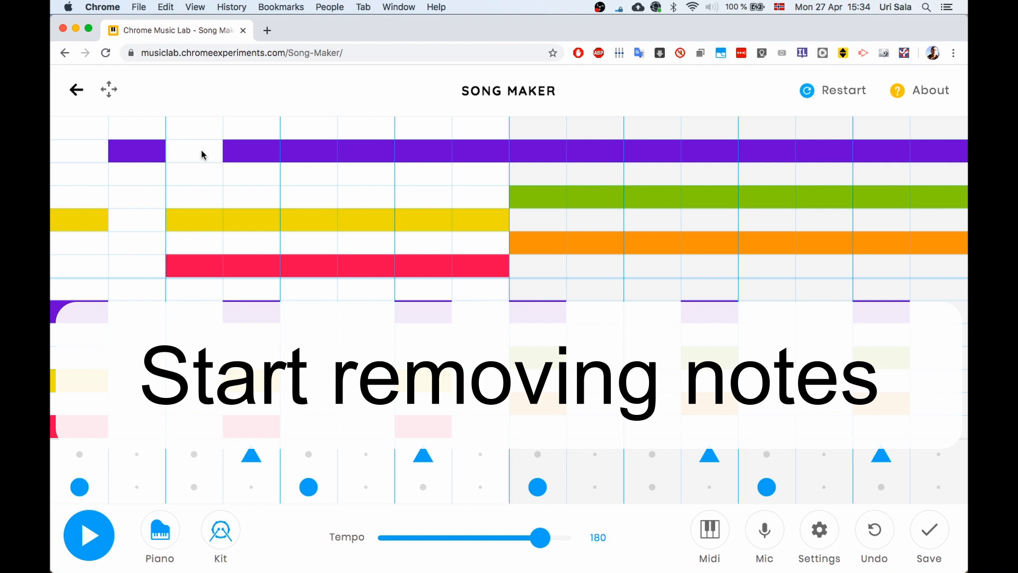
{"action": "left_click", "coordinate": [201, 223]}
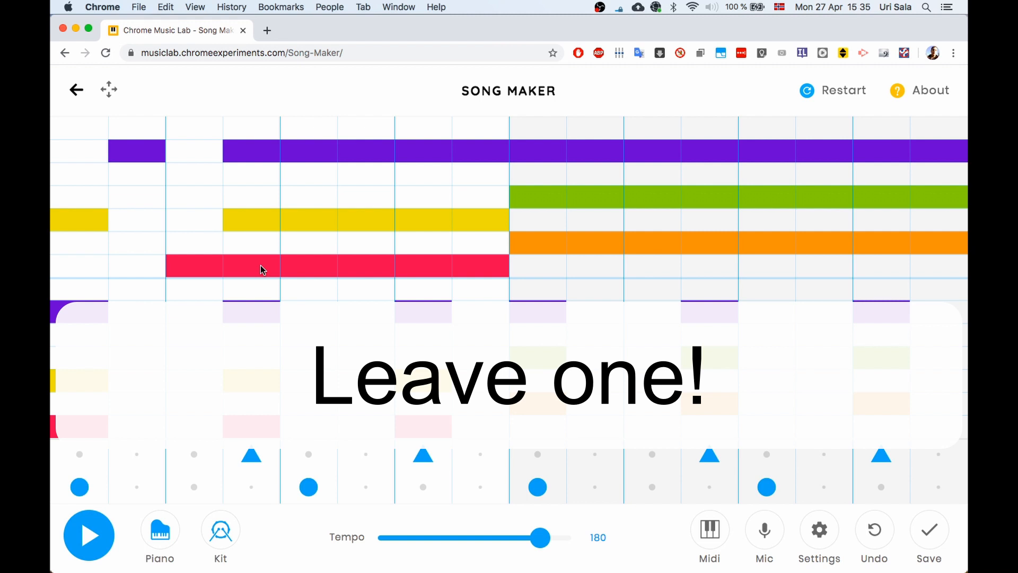
{"action": "left_click", "coordinate": [260, 265]}
{"action": "left_click", "coordinate": [265, 159]}
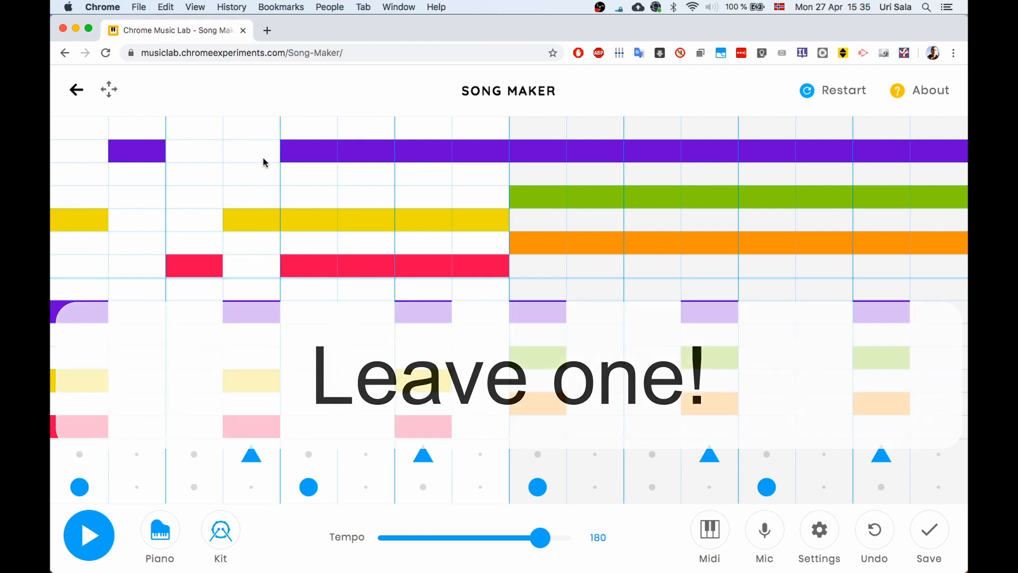
- Thin the upper-octave notes in beats 3 and 4 of bar 1, leaving yellow, red, yellow and purple in successive half-beats
{"action": "left_click", "coordinate": [312, 264]}
{"action": "left_click", "coordinate": [311, 150]}
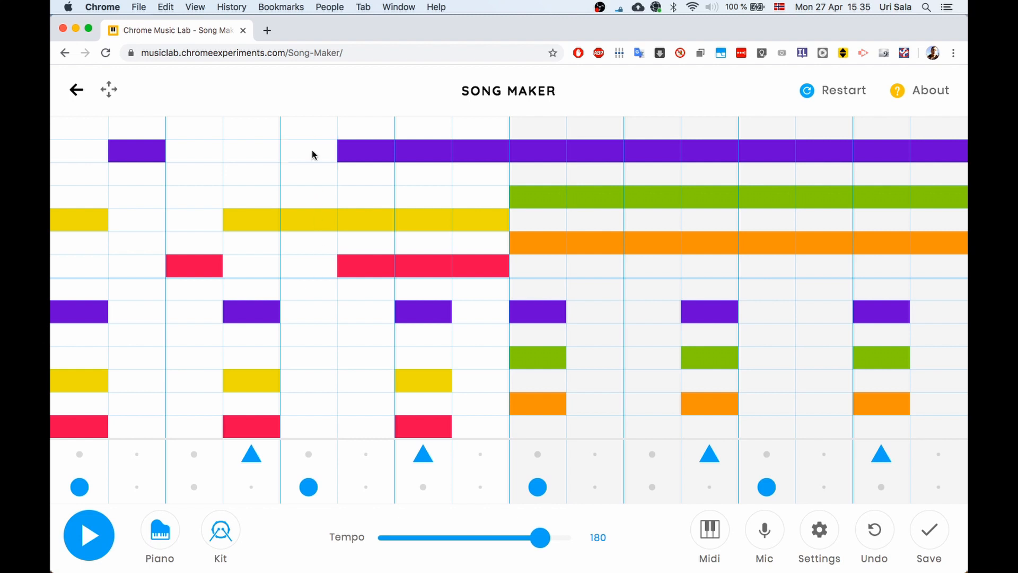
{"action": "left_click", "coordinate": [361, 224]}
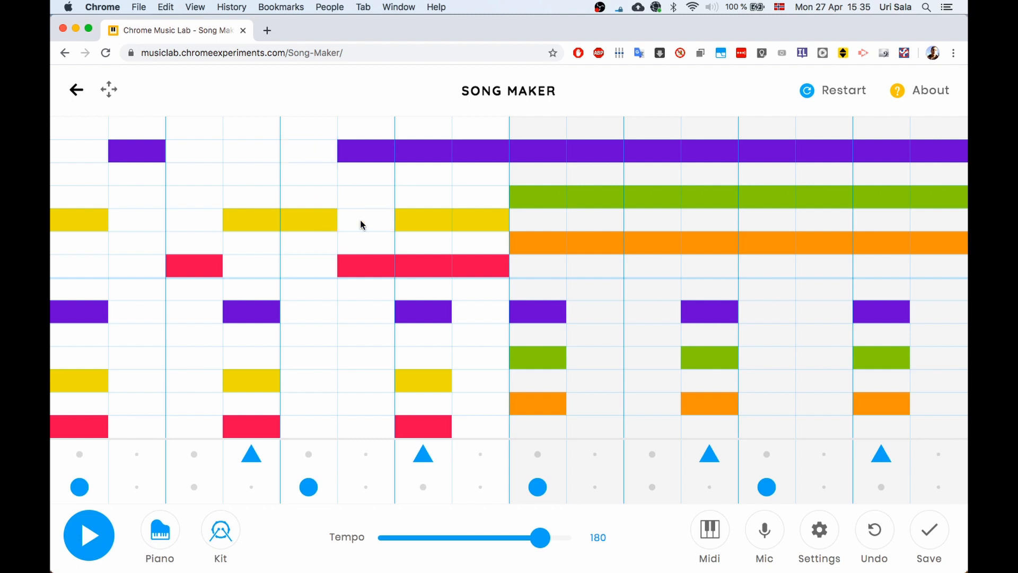
{"action": "left_click", "coordinate": [368, 154]}
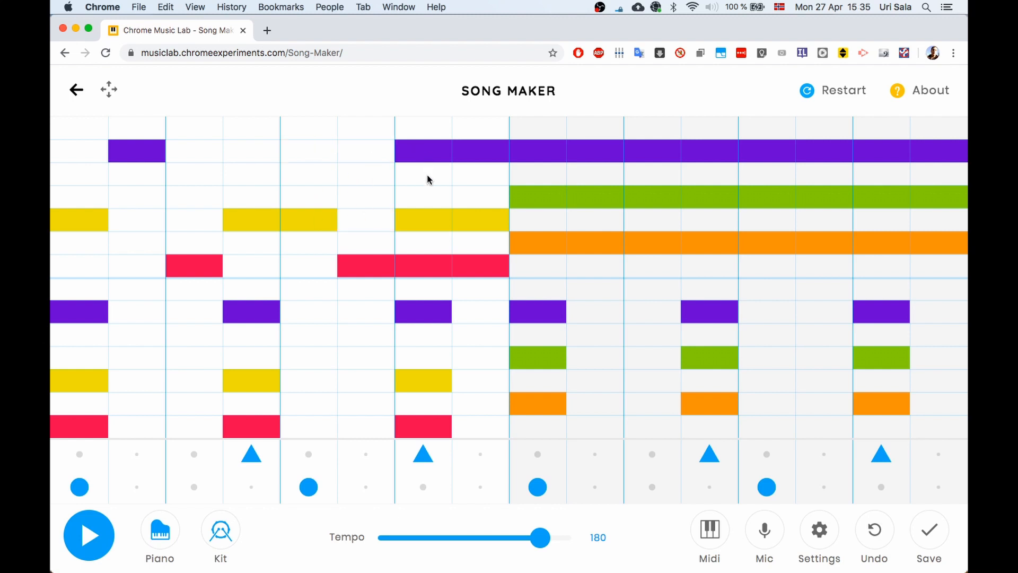
{"action": "left_click", "coordinate": [427, 220]}
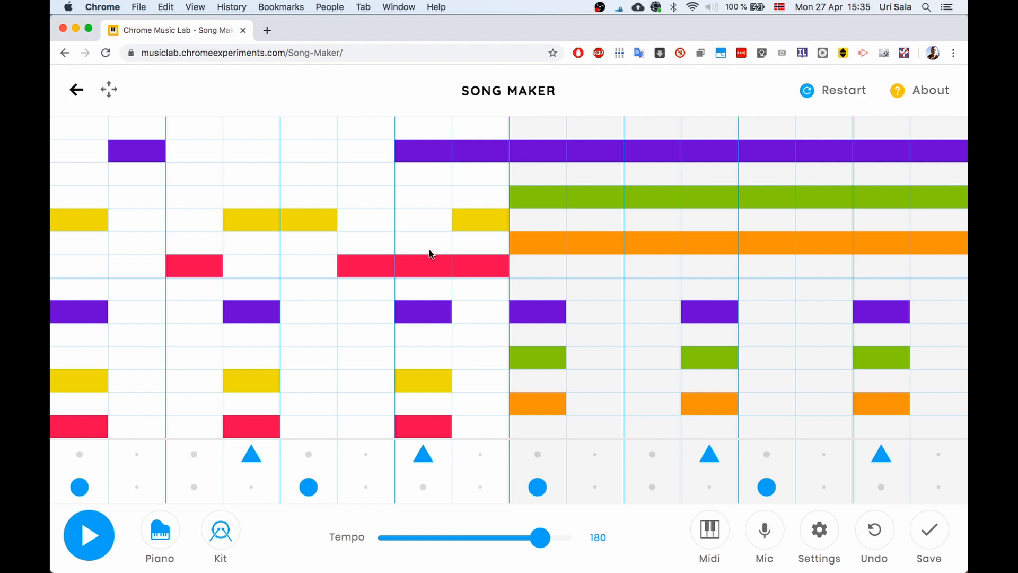
{"action": "left_click", "coordinate": [431, 262]}
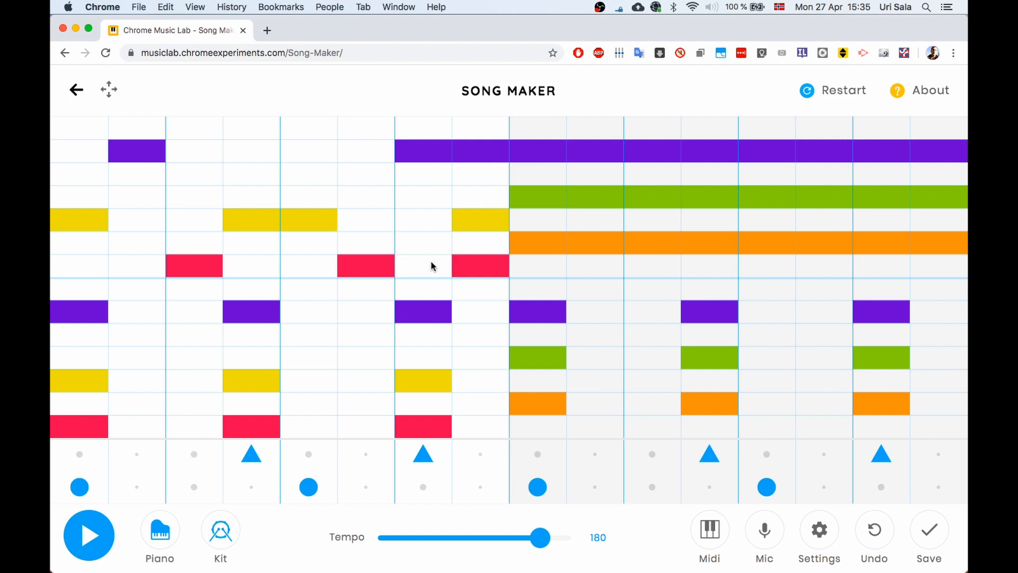
{"action": "left_click", "coordinate": [424, 153]}
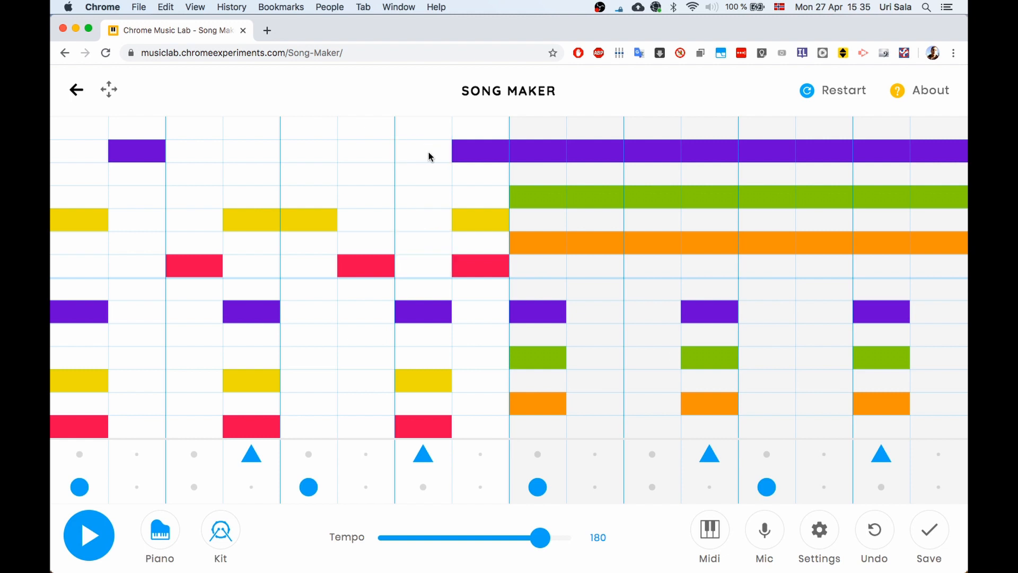
{"action": "left_click", "coordinate": [419, 220]}
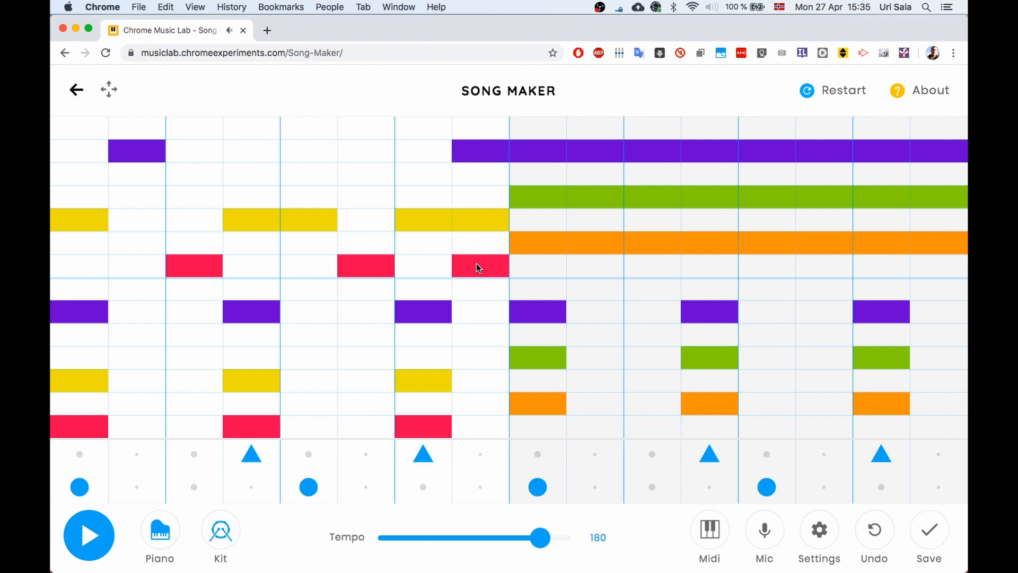
{"action": "left_click", "coordinate": [483, 225]}
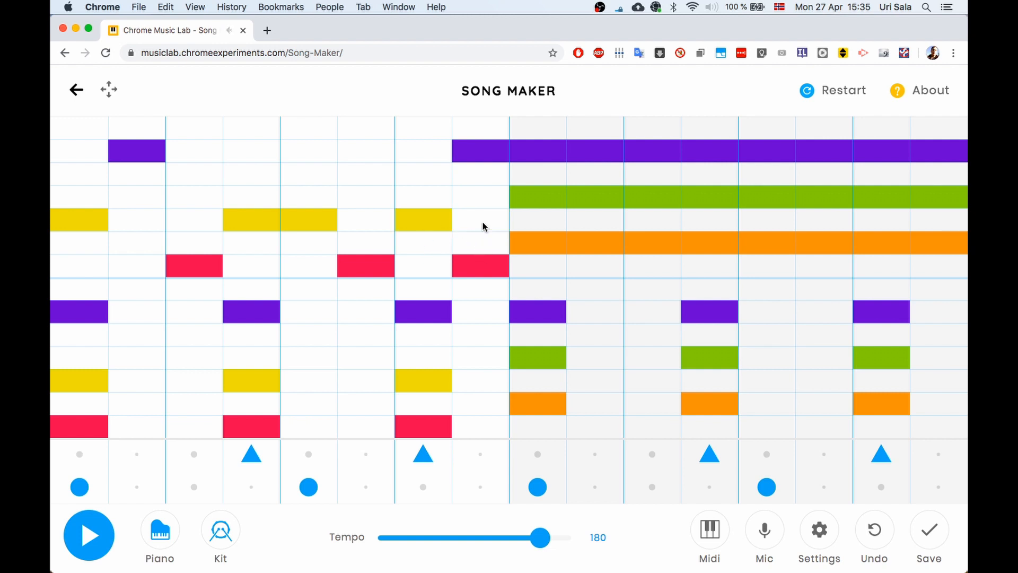
{"action": "left_click", "coordinate": [489, 266]}
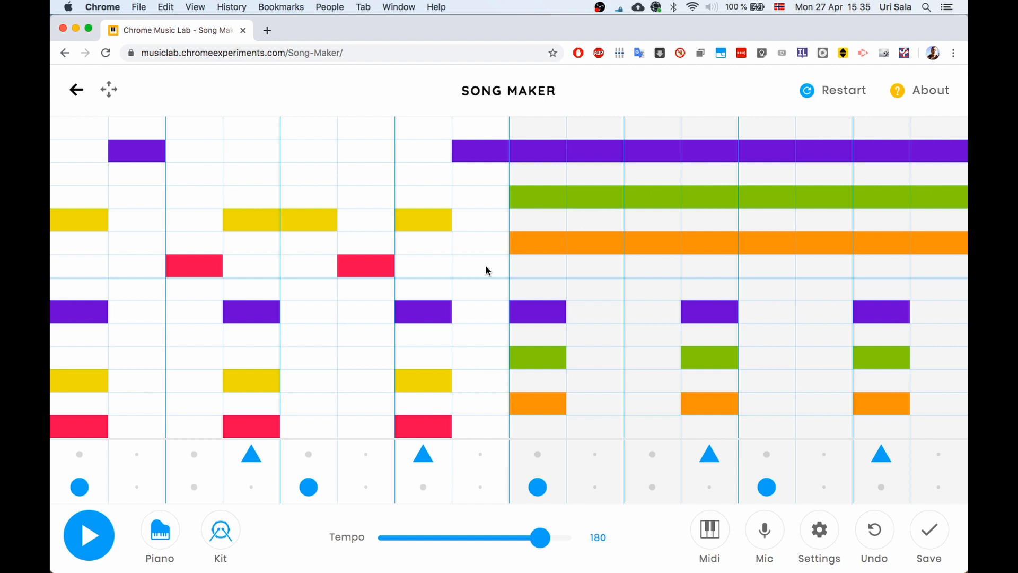
- Thin the upper-octave notes in beats 1 and 2 of bar 2, leaving green, orange, purple and orange in successive half-beats
{"action": "left_click", "coordinate": [539, 158]}
{"action": "left_click", "coordinate": [544, 243]}
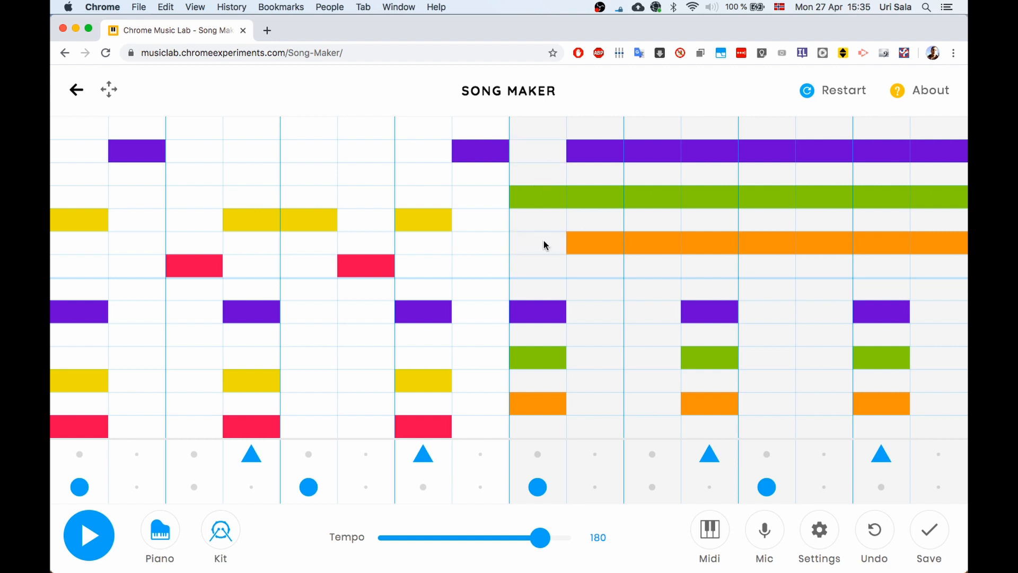
{"action": "left_click", "coordinate": [587, 197]}
{"action": "left_click", "coordinate": [596, 164]}
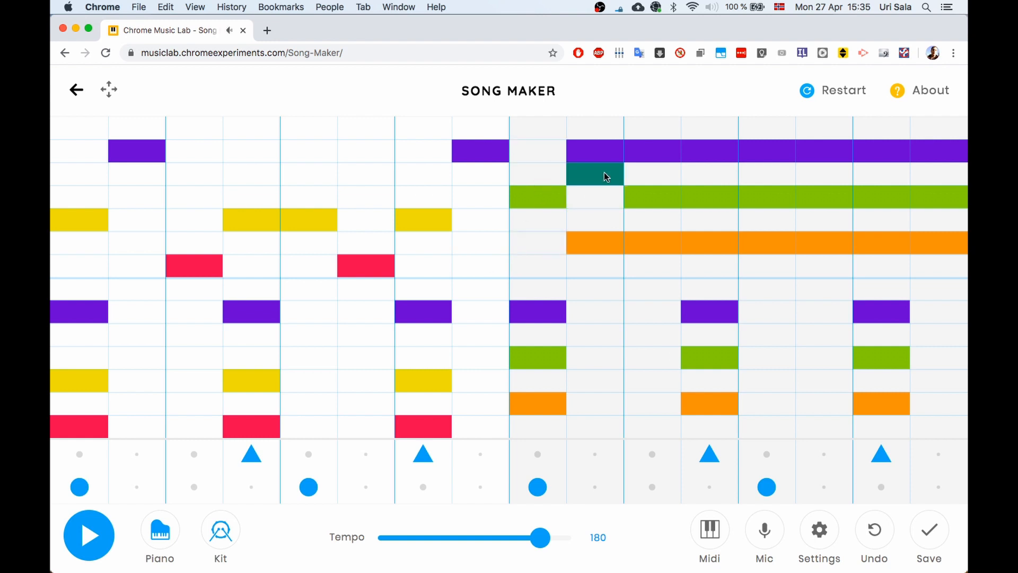
{"action": "left_click", "coordinate": [603, 173]}
{"action": "left_click", "coordinate": [603, 156]}
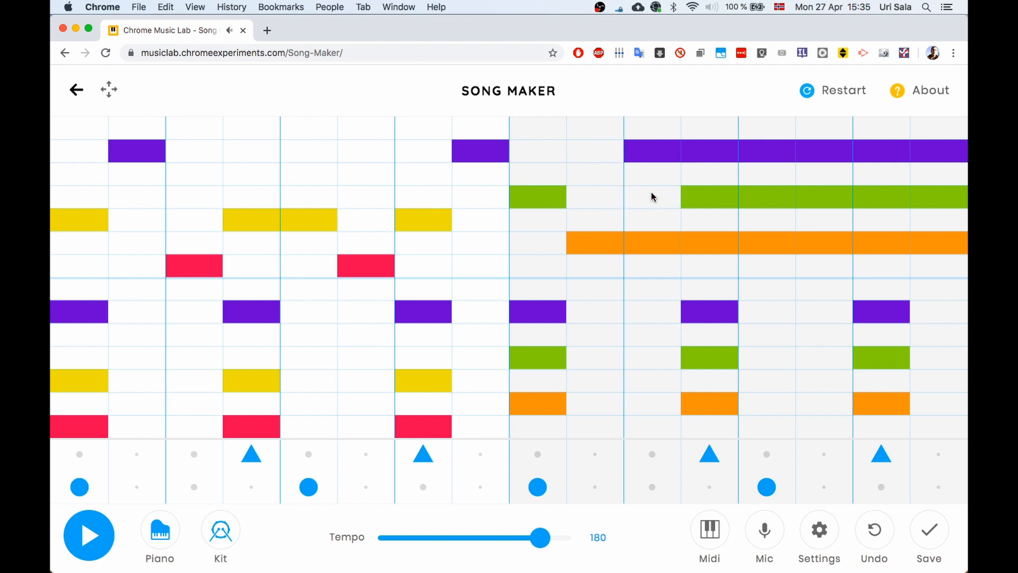
{"action": "left_click", "coordinate": [659, 241]}
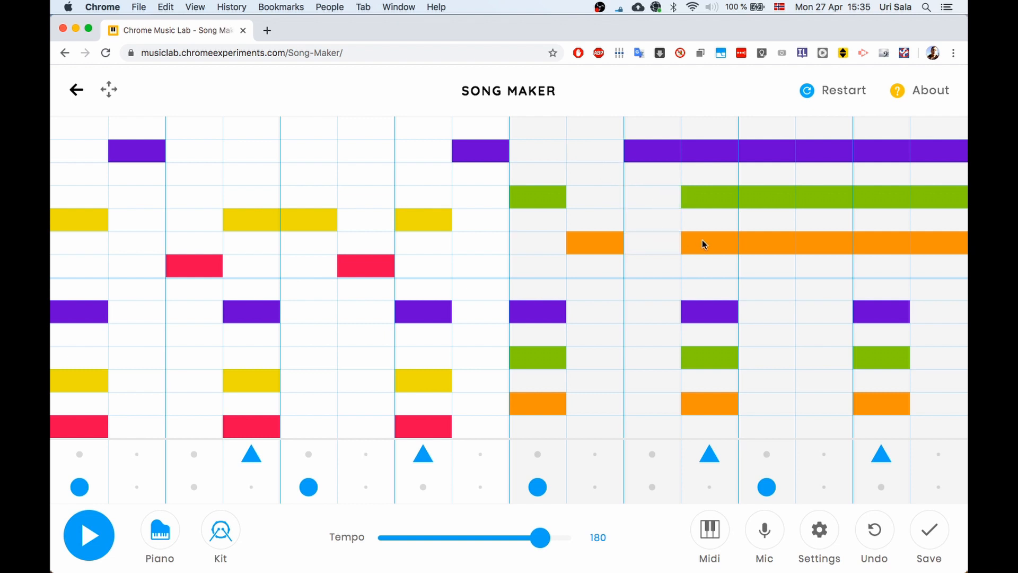
{"action": "left_click", "coordinate": [714, 154]}
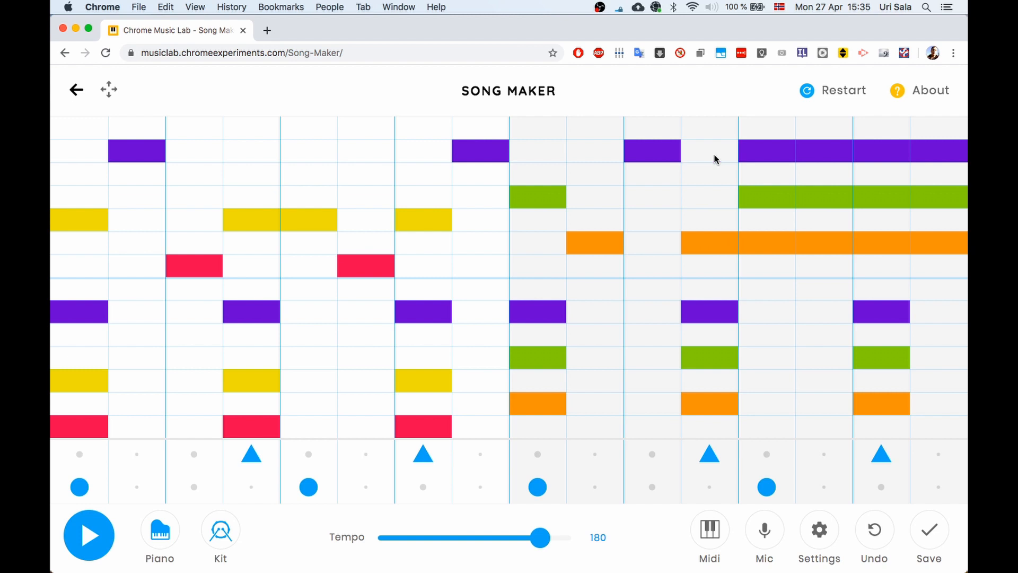
- Thin beats 3 and 4 of bar 2's upper octave to orange, orange, purple and green in successive half-beats, and play the loop
{"action": "left_click", "coordinate": [771, 157]}
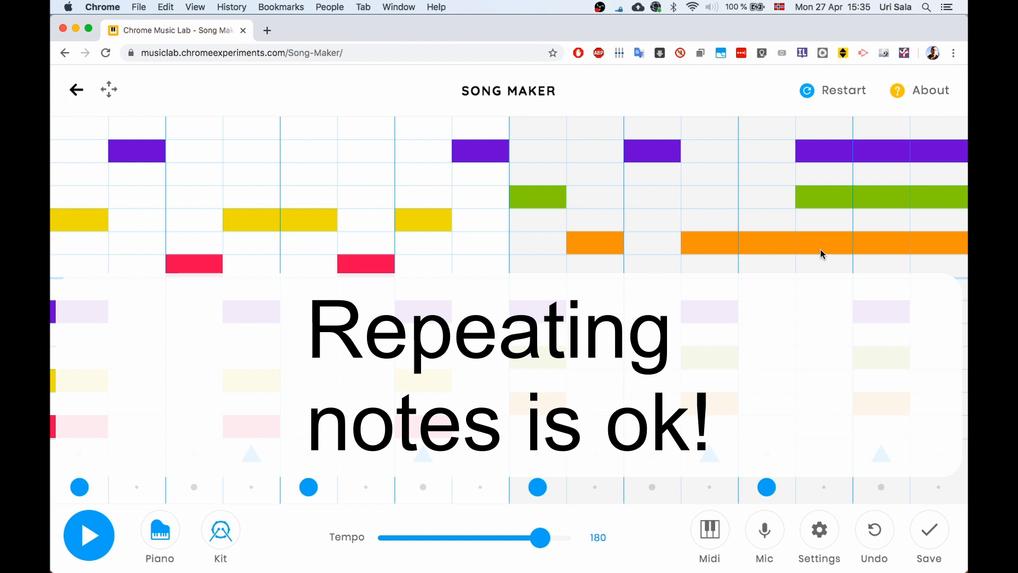
{"action": "left_click", "coordinate": [823, 205]}
{"action": "left_click", "coordinate": [829, 157]}
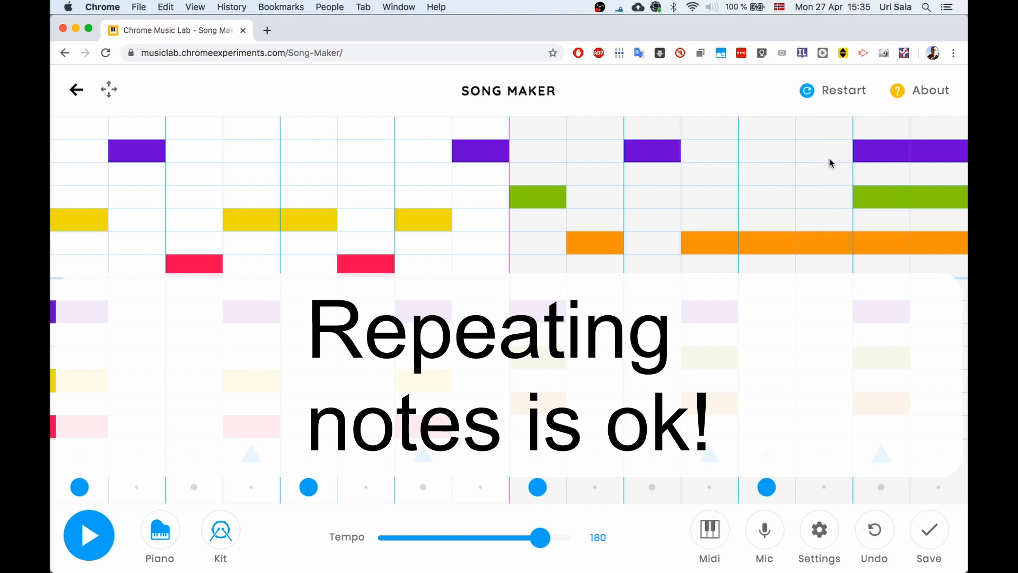
{"action": "left_click", "coordinate": [882, 198]}
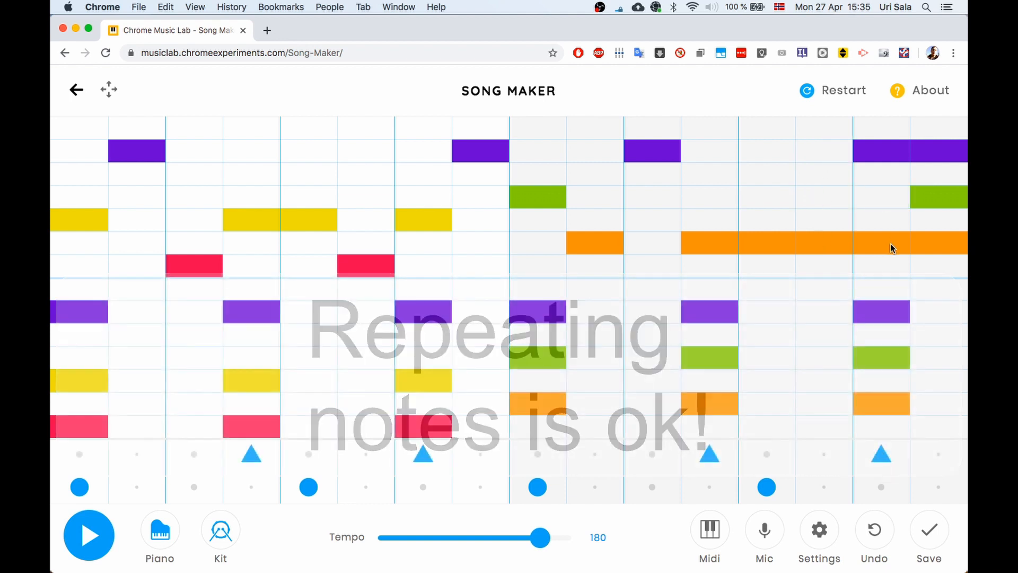
{"action": "left_click", "coordinate": [890, 243]}
{"action": "left_click", "coordinate": [920, 243]}
{"action": "left_click", "coordinate": [930, 153]}
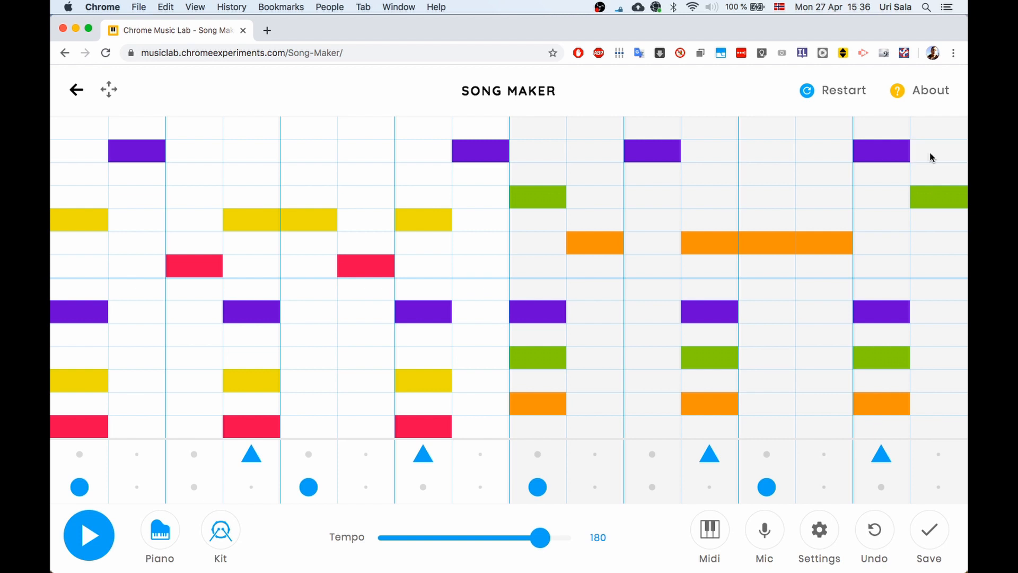
{"action": "key", "text": "space"}
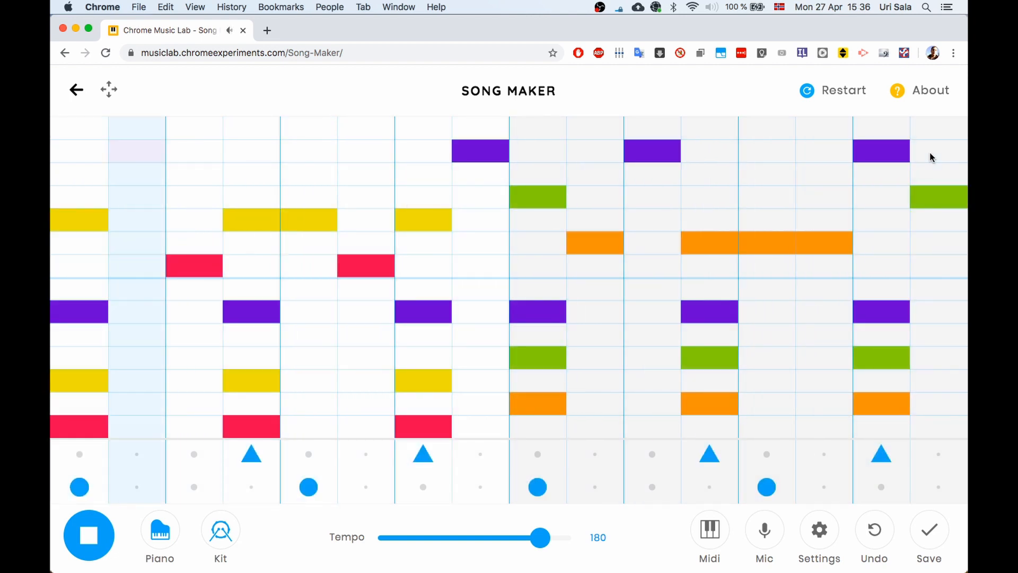
{"action": "key", "text": "space"}
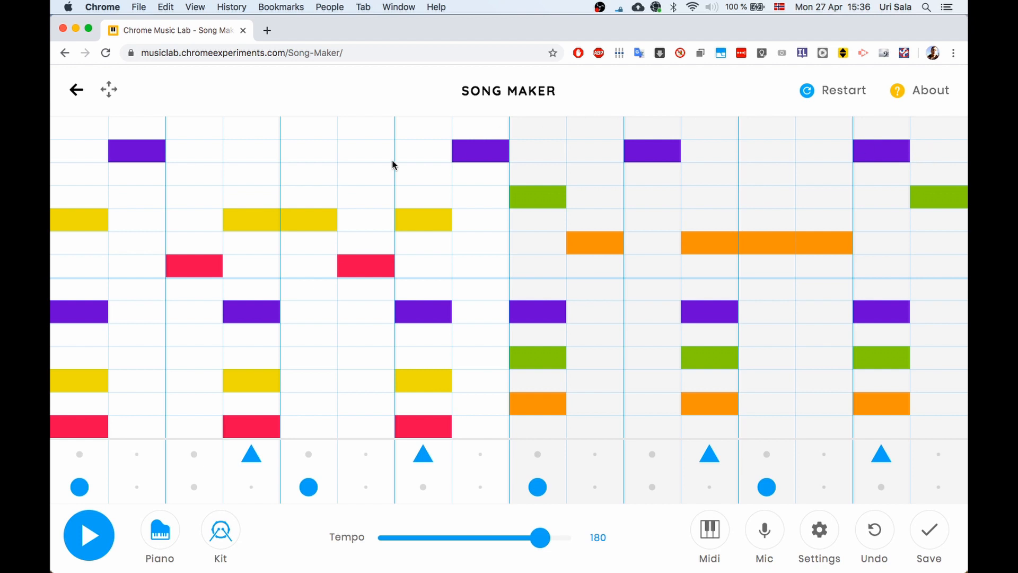
- Remove the melody's yellow note ending beat 2 of bar 1, and bar 2's orange note ending beat 1 and purple note starting beat 4
{"action": "left_click", "coordinate": [256, 221]}
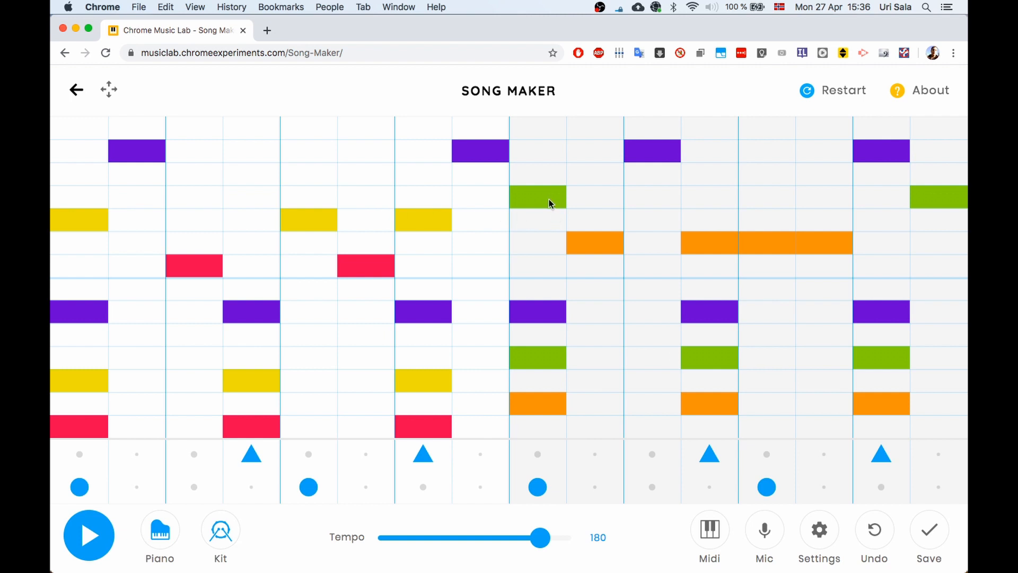
{"action": "left_click", "coordinate": [602, 239]}
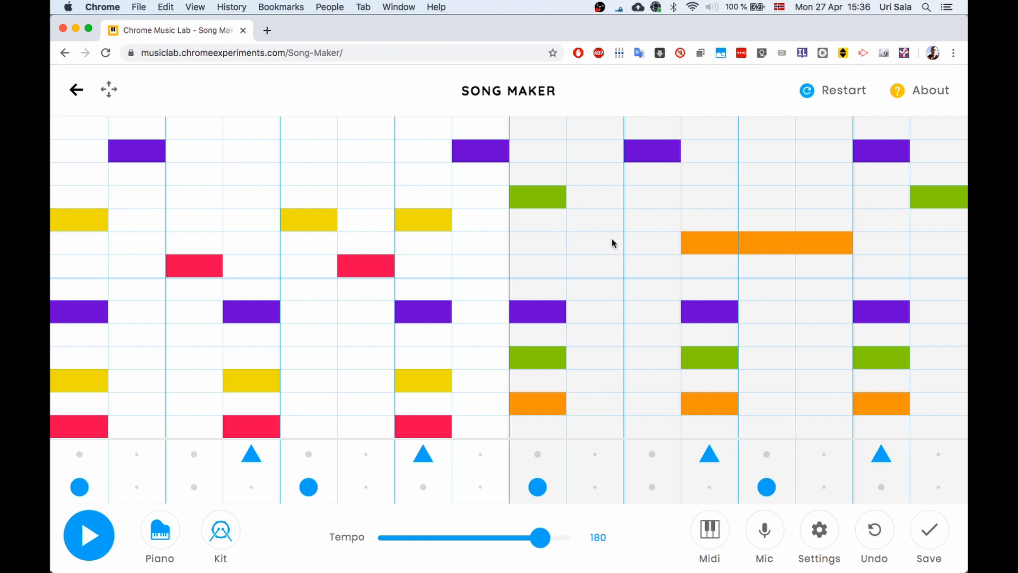
{"action": "left_click", "coordinate": [866, 158]}
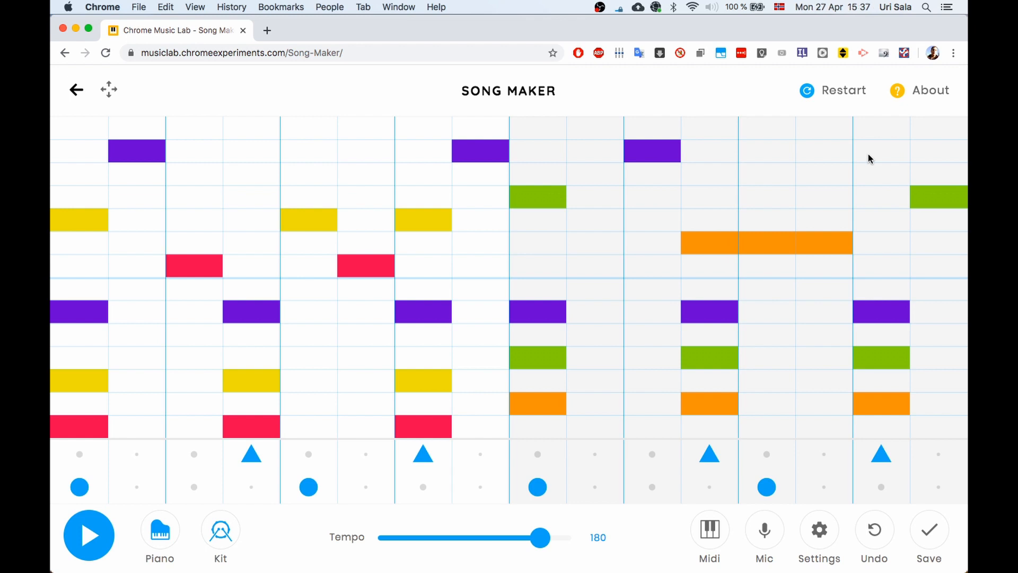
- Play the loop with the rests in the melody, stop it, and start playback again
{"action": "left_click", "coordinate": [95, 533]}
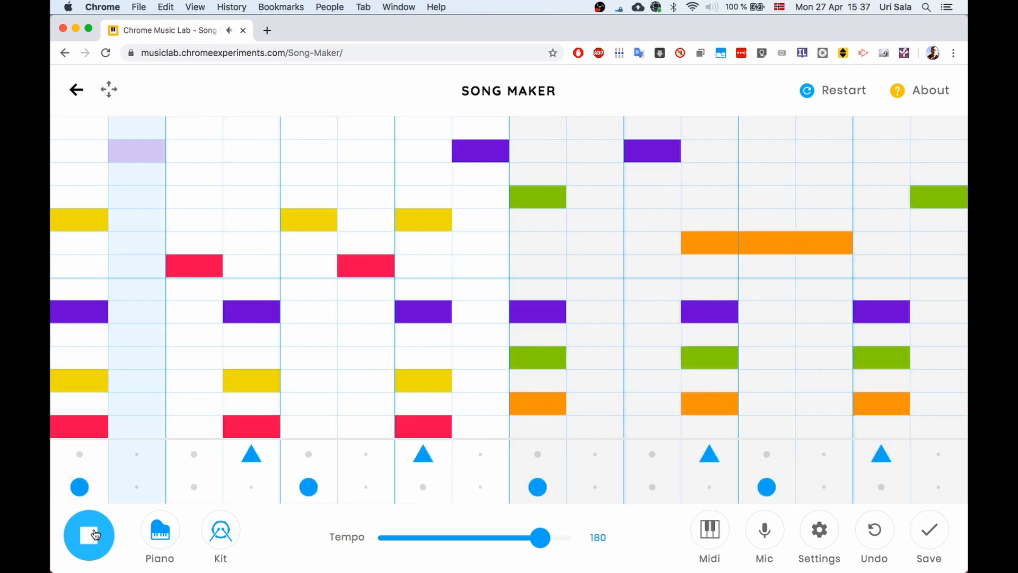
{"action": "left_click", "coordinate": [94, 533]}
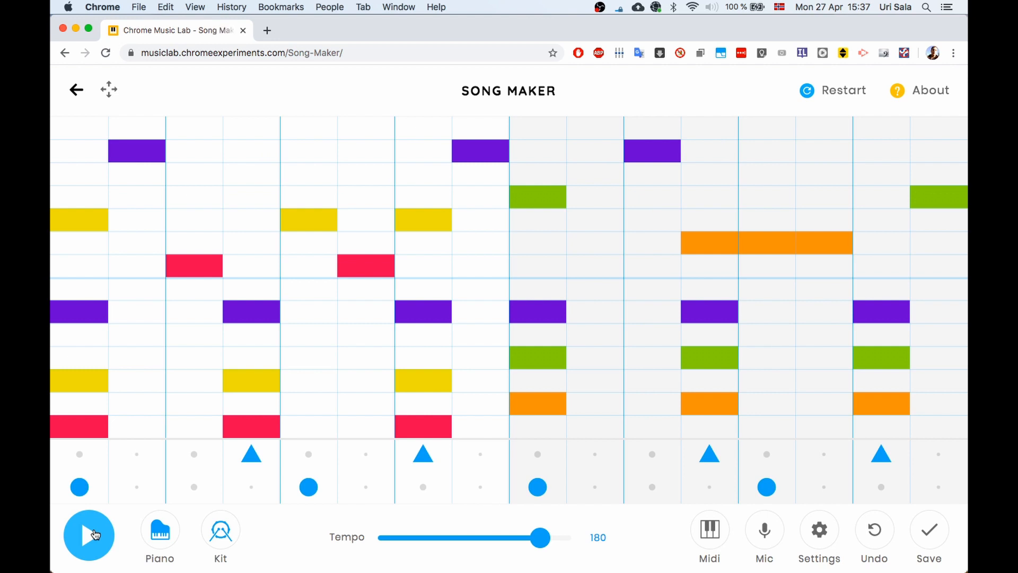
{"action": "left_click", "coordinate": [94, 534]}
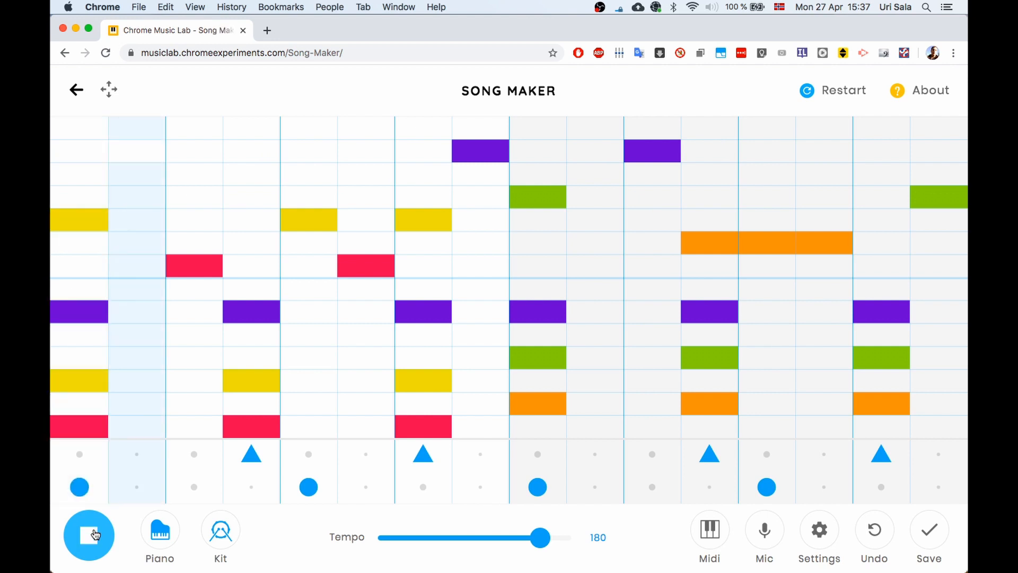